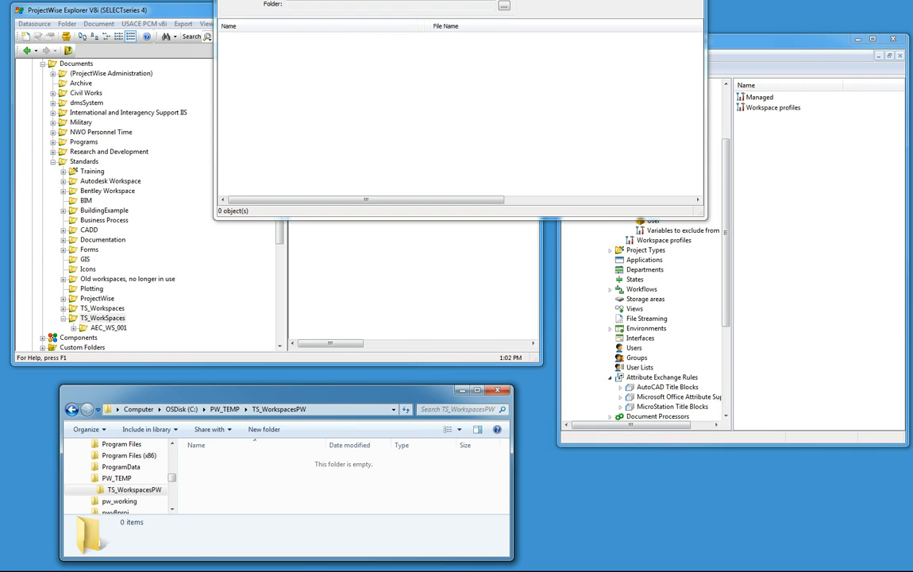
Close the empty document list window and bring ProjectWise Explorer to the front
key("alt+Tab")
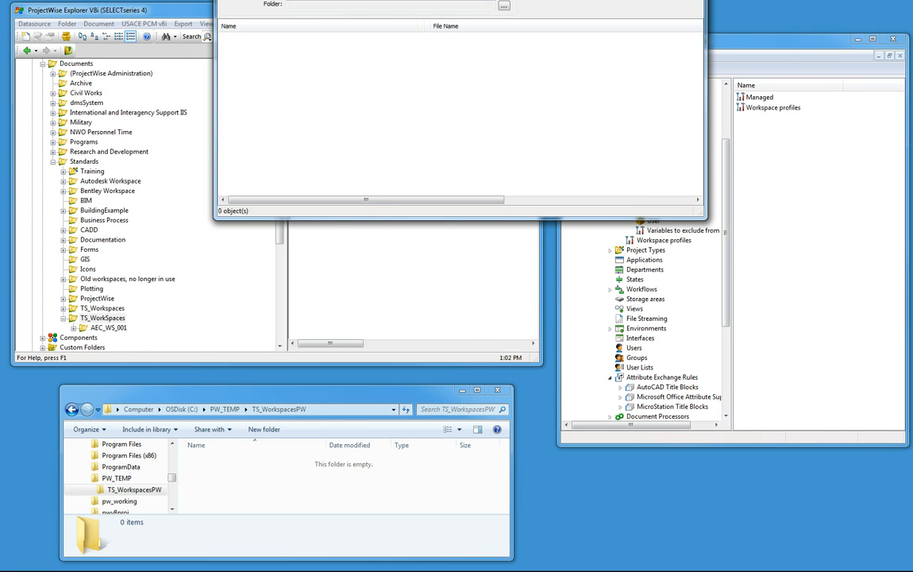
left_click(689, 0)
left_click(395, 144)
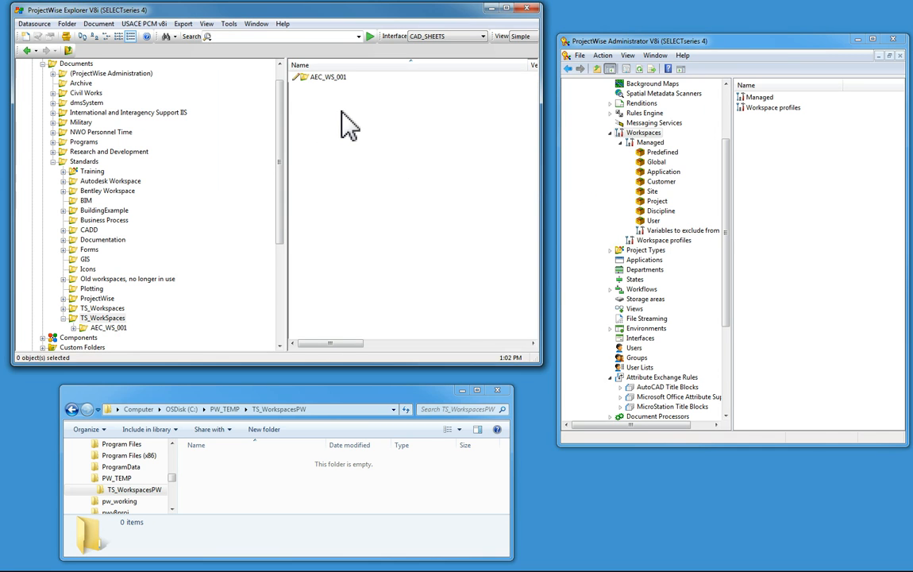
Export the AEC_WS_001 folder as locked managed copies to C:\PW_TEMP\TS_WorkspacesPW, with subfolders for empty folders and the selected folder
left_click(315, 79)
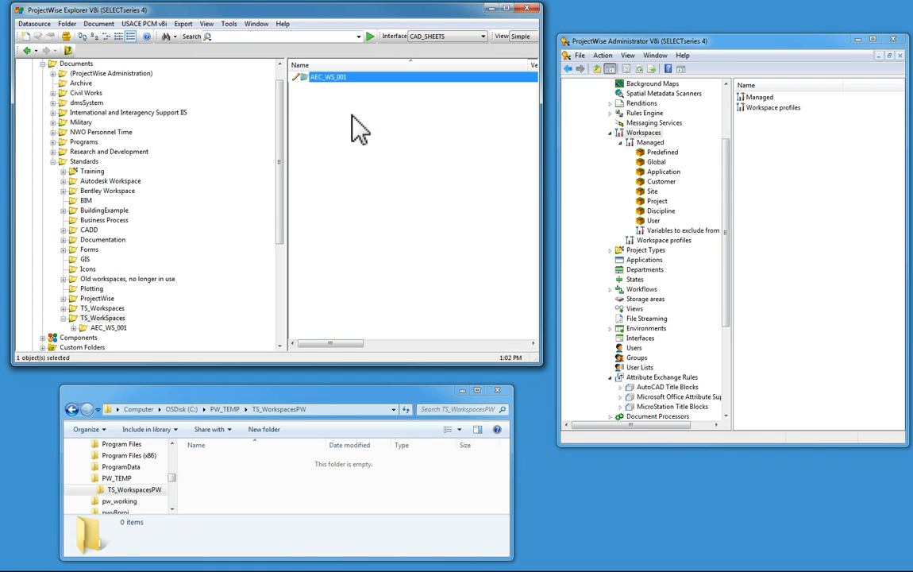
right_click(326, 94)
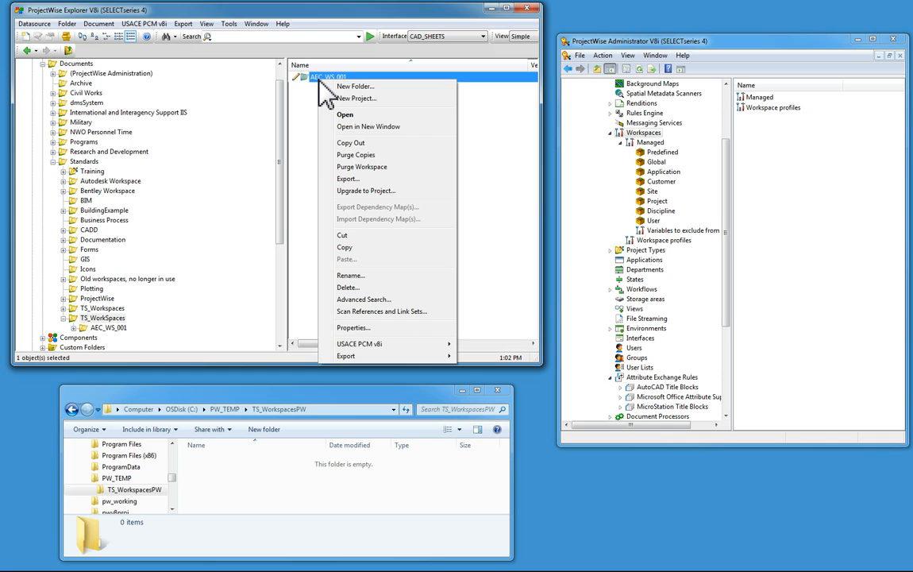
left_click(366, 180)
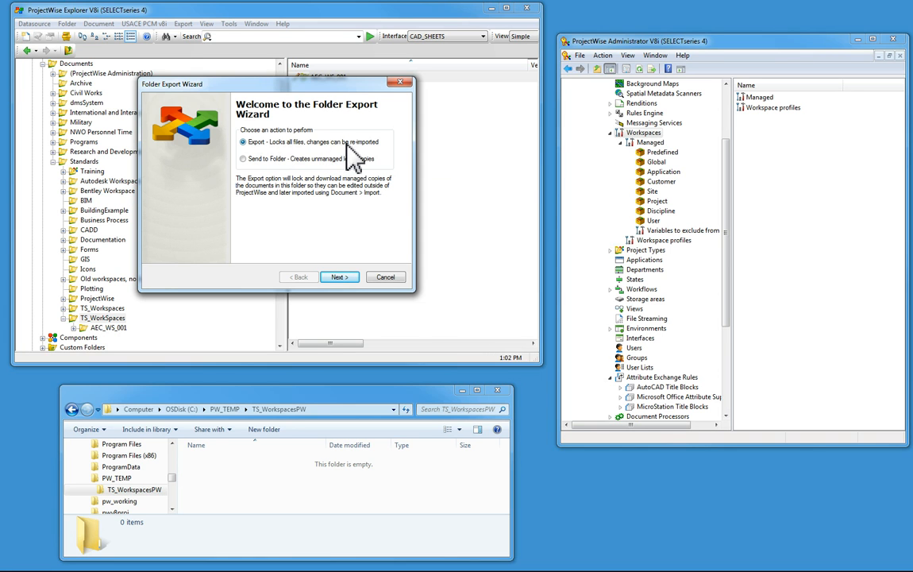
left_click(339, 277)
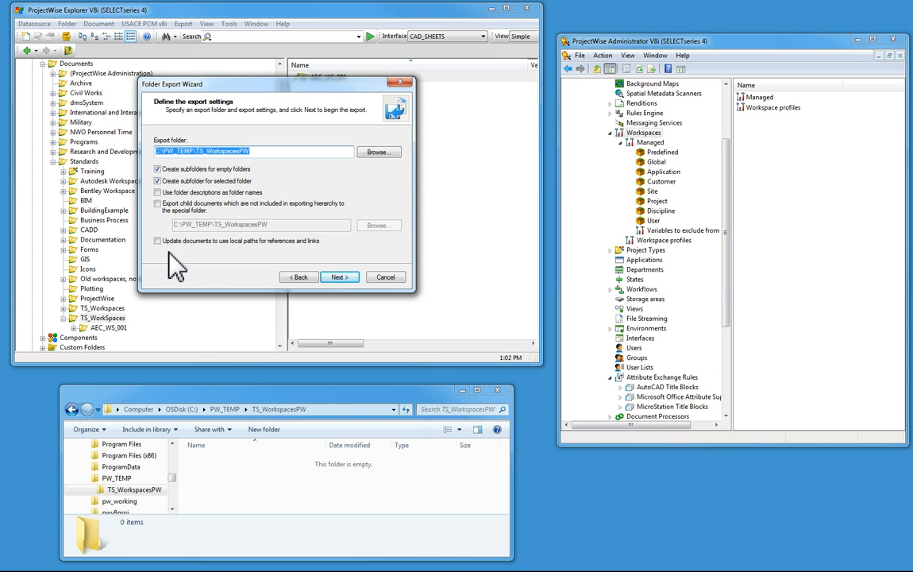
left_click(344, 278)
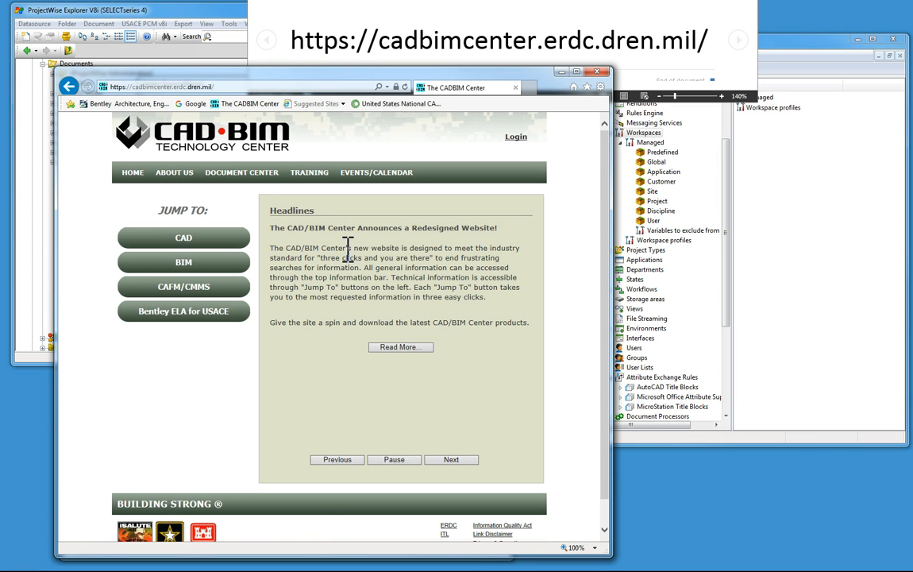
Open the A/E/C Work Structure page in the BIM section of the CAD/BIM Technology Center website
left_click(158, 262)
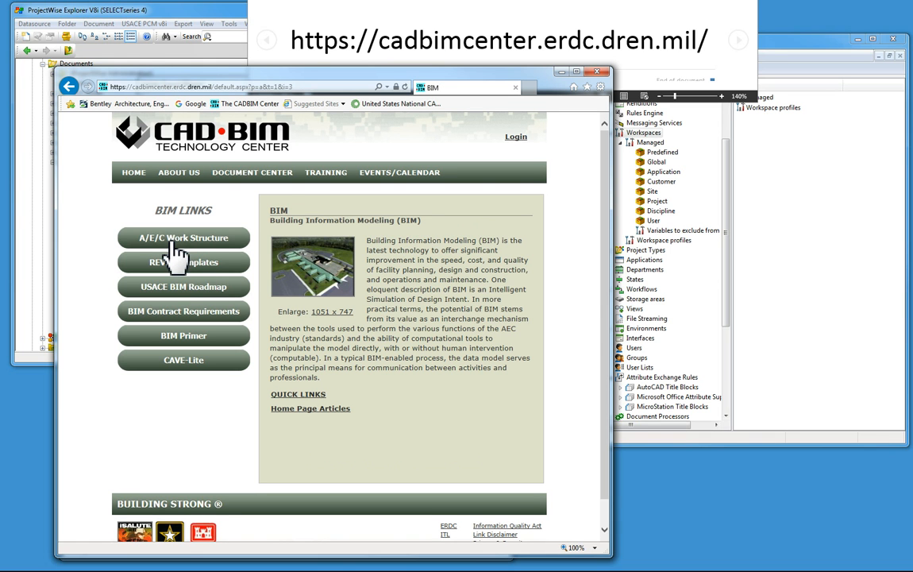
left_click(174, 239)
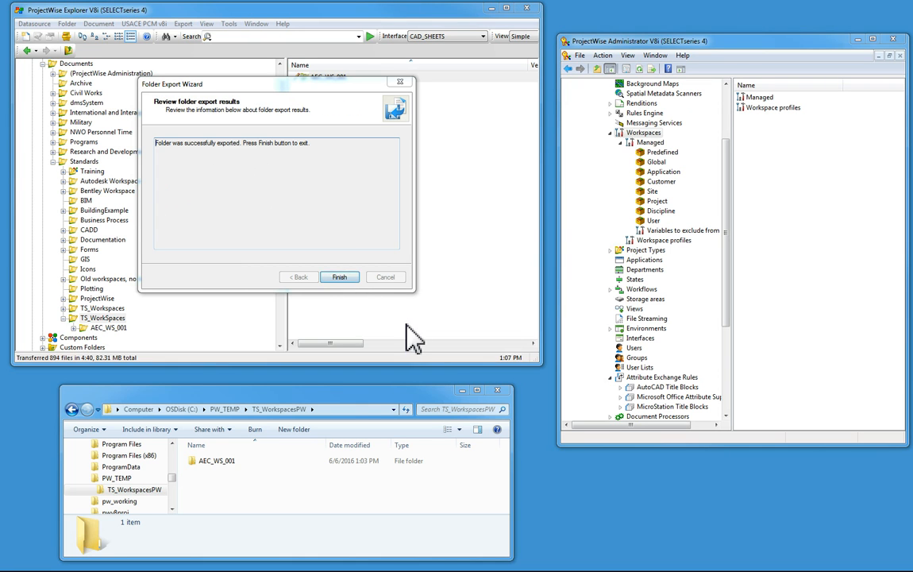
Finish the Folder Export Wizard and place AEC_WS_001.zip in the TS_WorkspacesPW folder
left_click(334, 278)
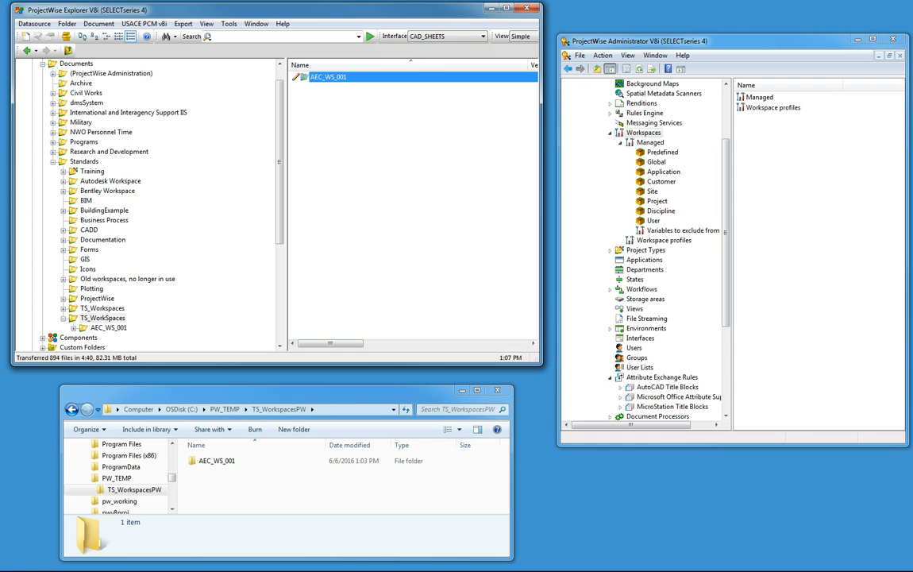
left_click_drag(662, 6, 222, 489)
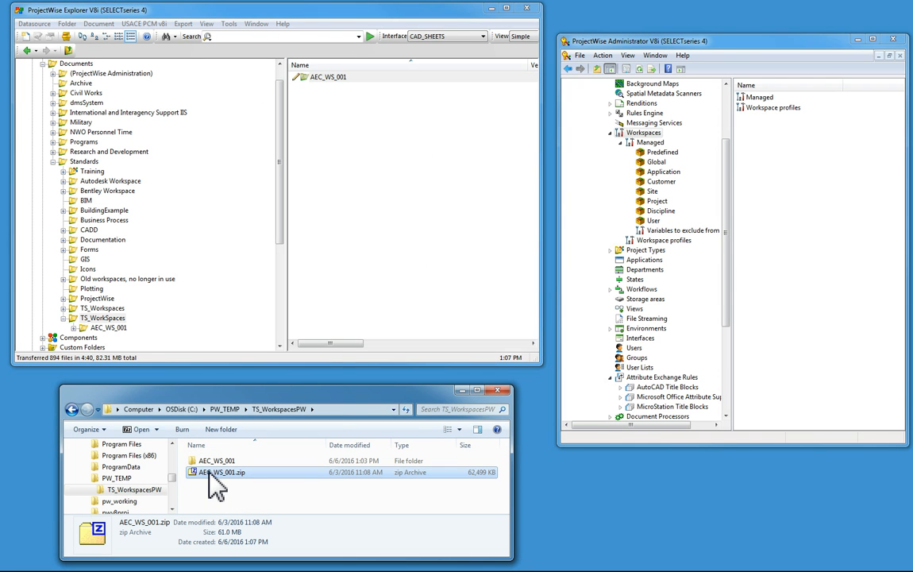
Copy UpdateAECWS.vbs from the AEC_WS_001 folder inside AEC_WS_001.zip into TS_WorkspacesPW and close the archive window
right_click(209, 475)
mouse_move(268, 334)
left_click(473, 372)
left_click_drag(699, 0, 345, 50)
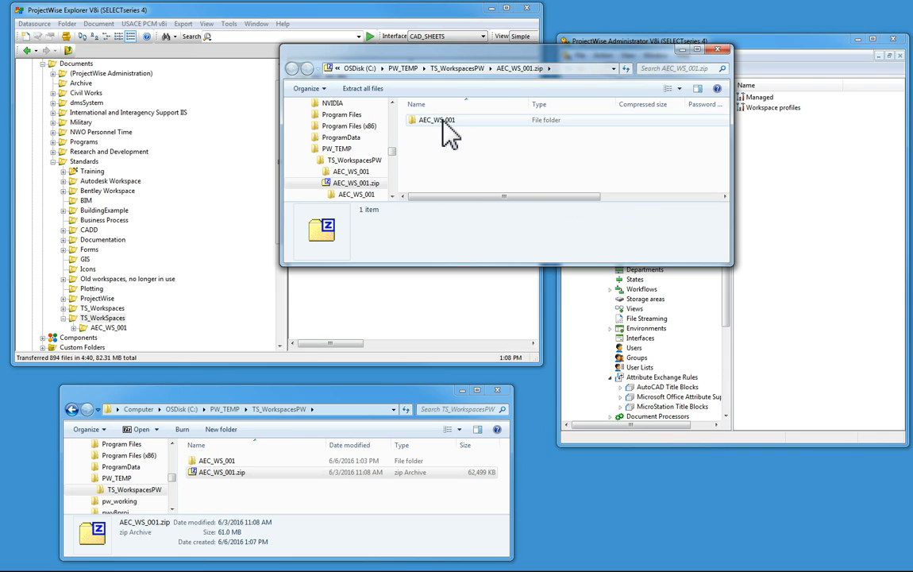
double_click(441, 122)
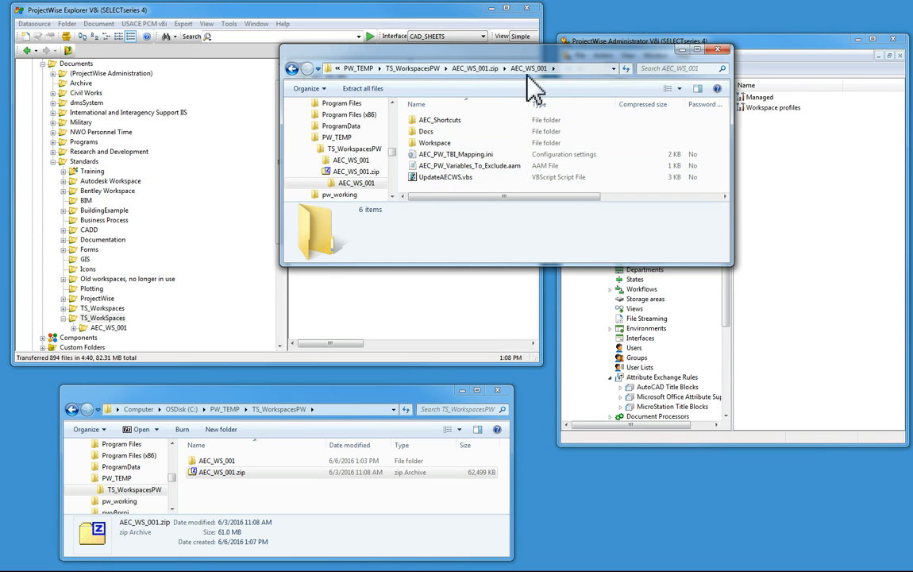
left_click(441, 177)
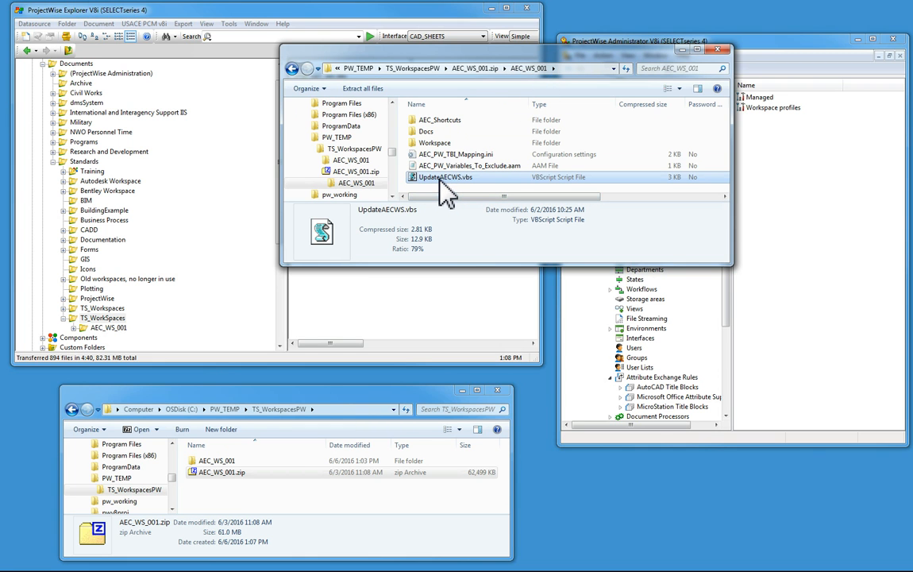
left_click_drag(439, 180, 213, 489)
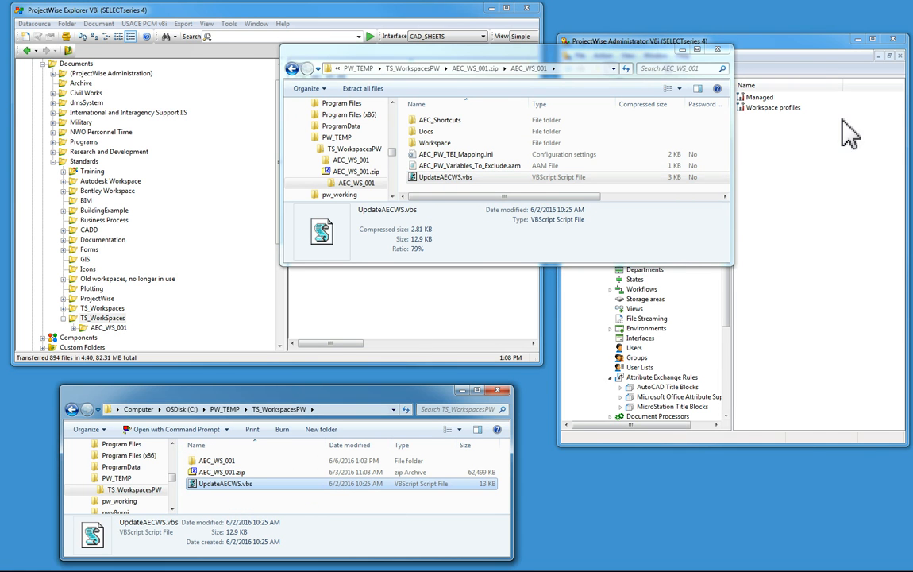
left_click(724, 50)
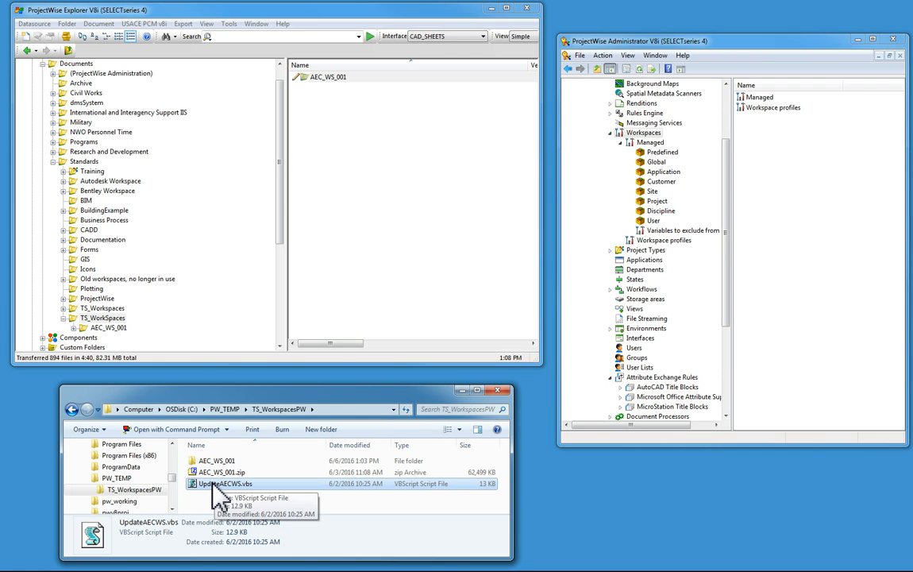
Run UpdateAECWS.vbs, answering yes to updating the A/E/C Workspace and to merging the AEC_WS_001 folder, and exit the script
left_click(212, 483)
left_click(196, 501)
double_click(193, 484)
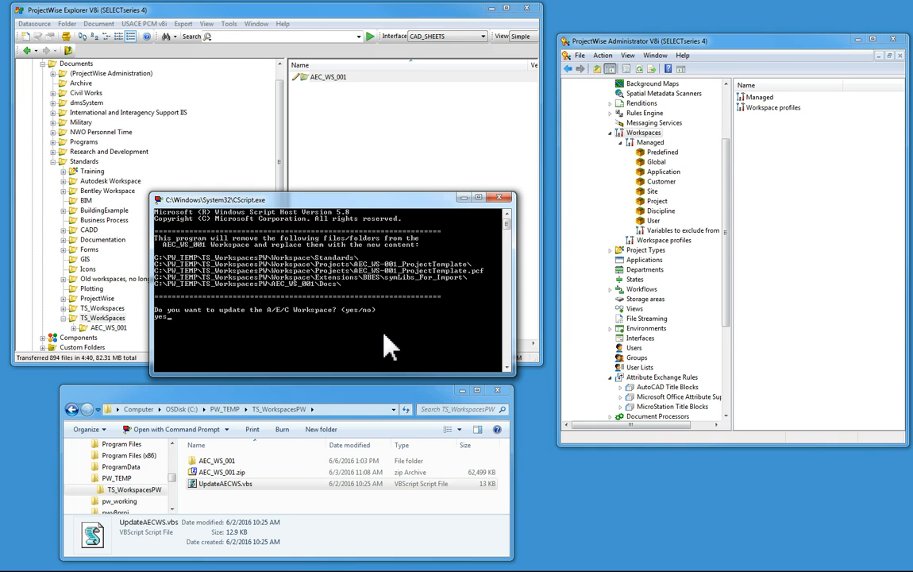
key("Return")
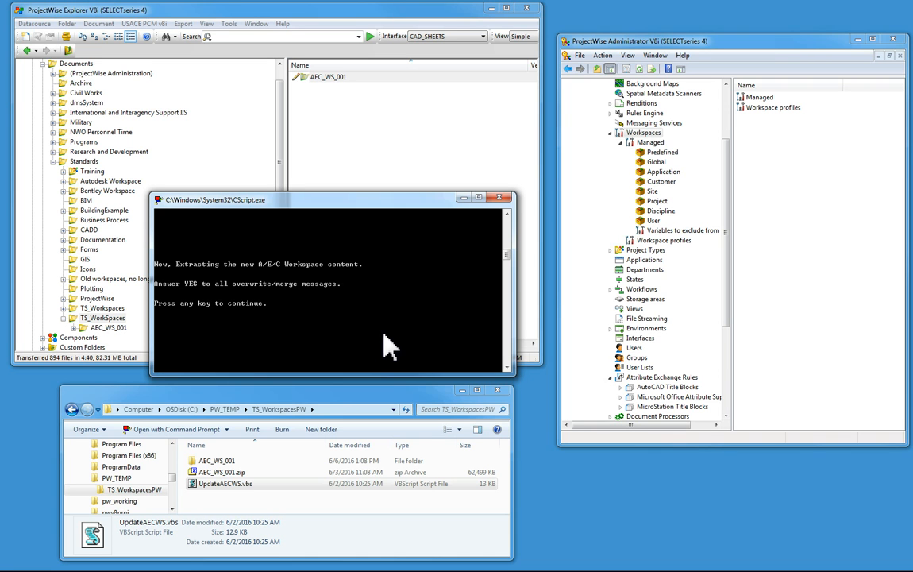
key("Return")
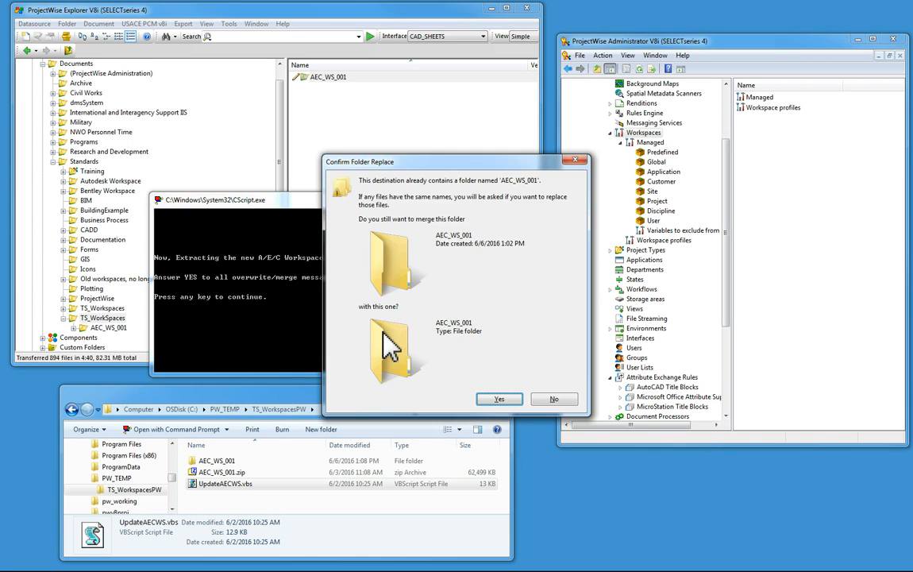
left_click(496, 399)
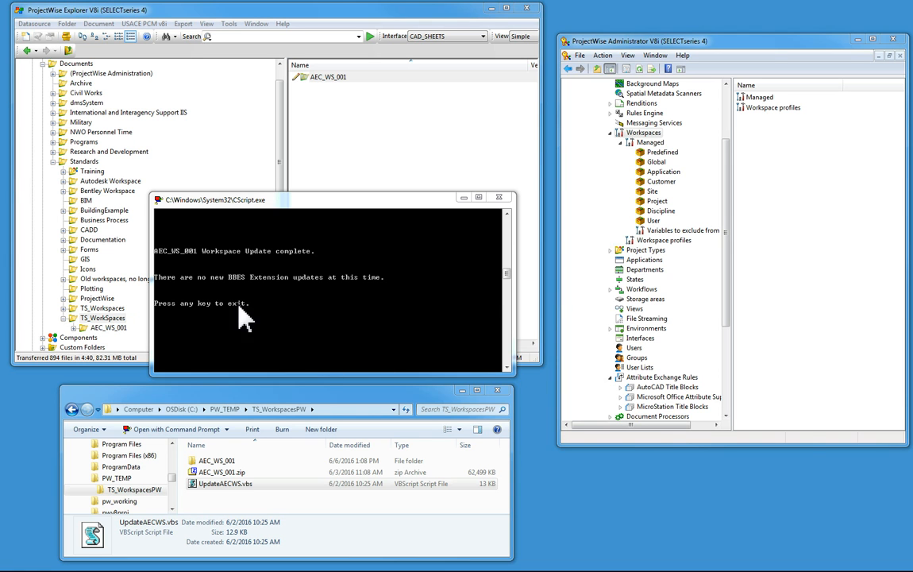
left_click(273, 326)
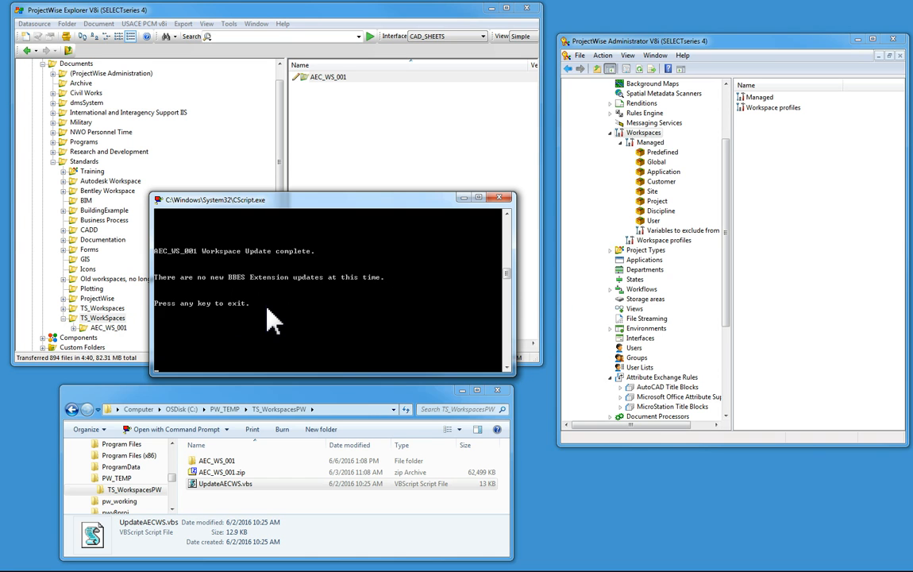
key("Return")
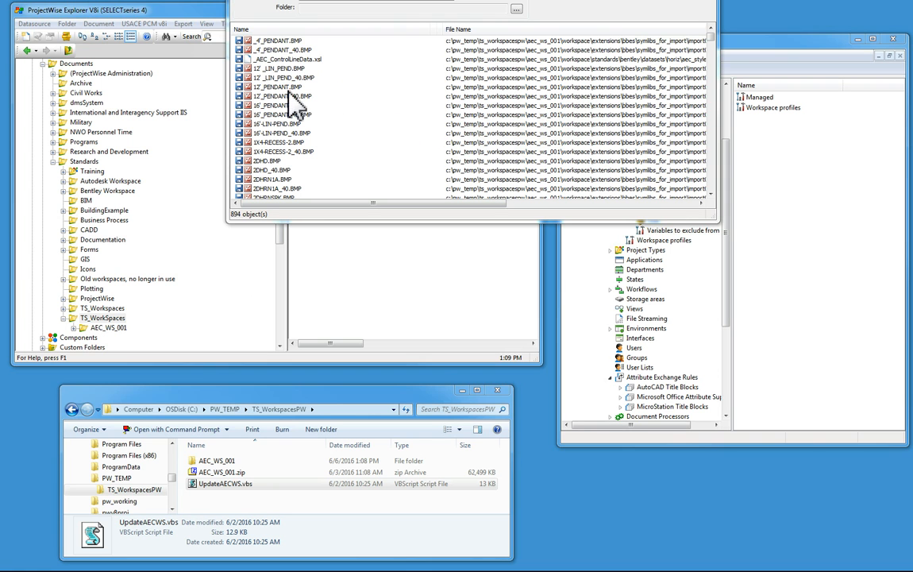
left_click(247, 39)
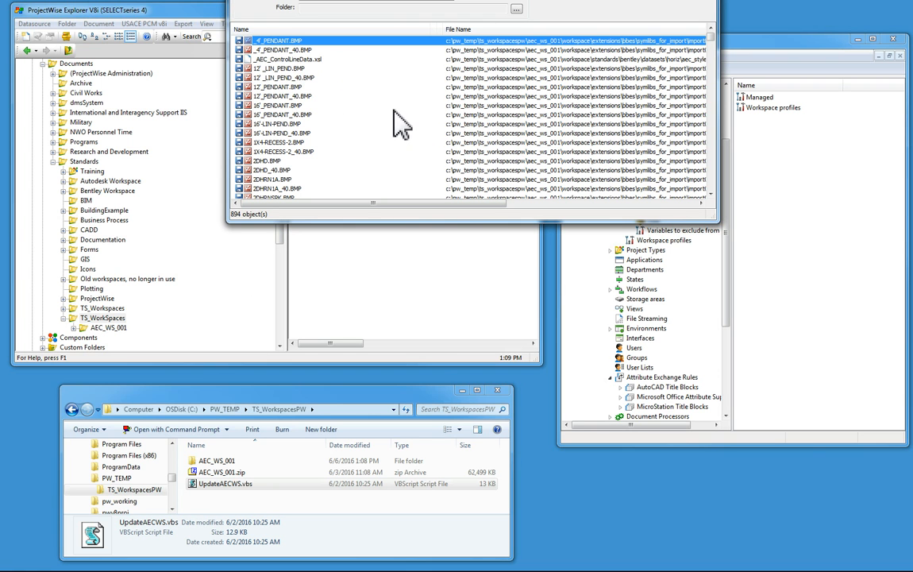
right_click(291, 78)
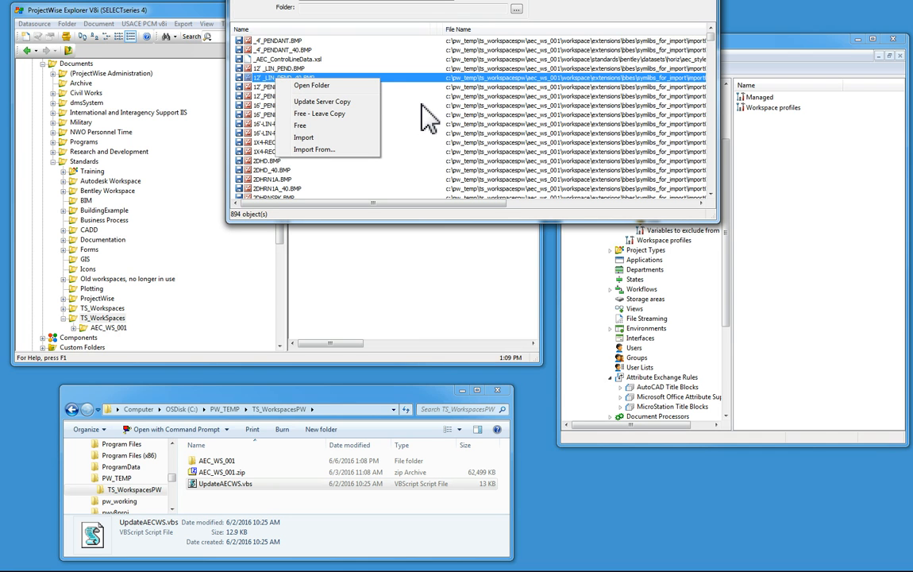
key("Escape")
key("ctrl+a")
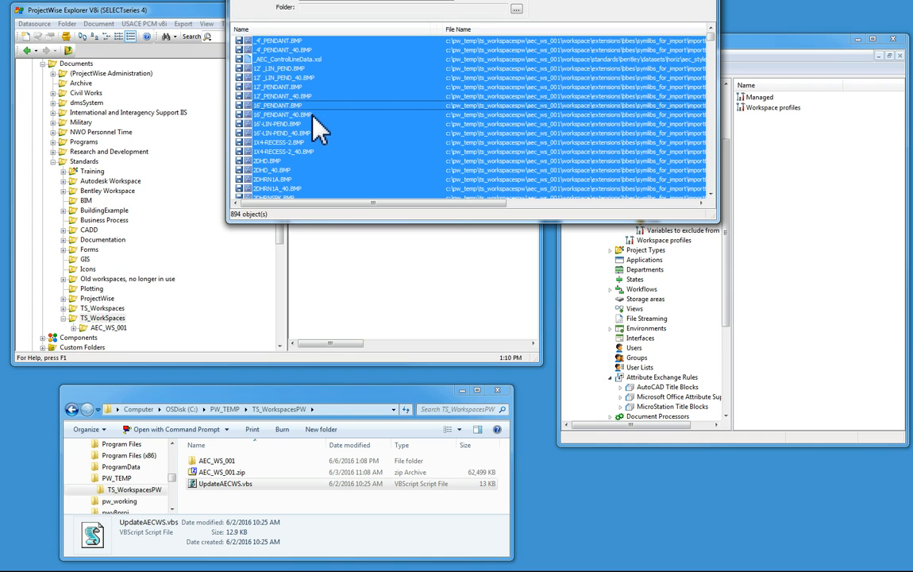
Import every exported document in the list back into ProjectWise, declining to import the missing AEC_Horiz.dwt from another location
left_click(254, 40)
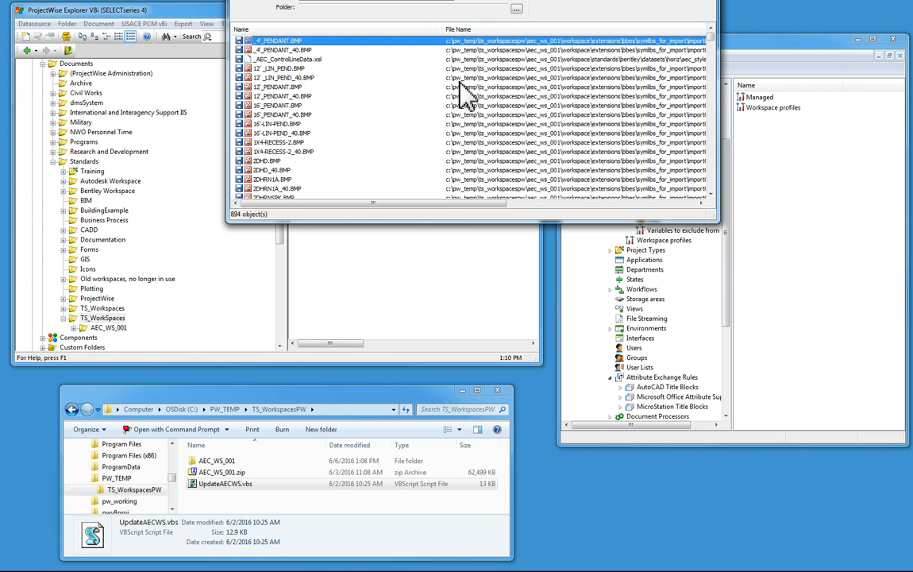
left_click_drag(711, 40, 715, 188)
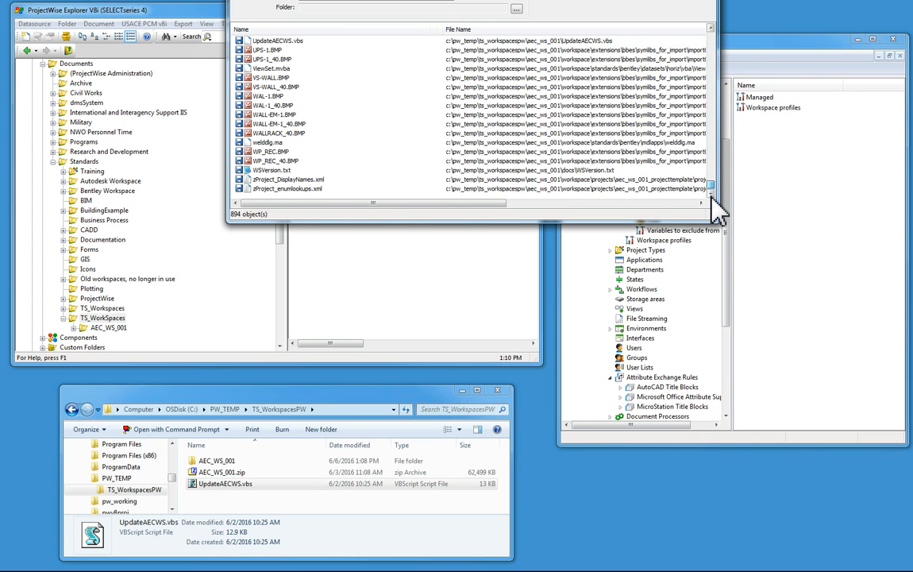
left_click(274, 189, "shift")
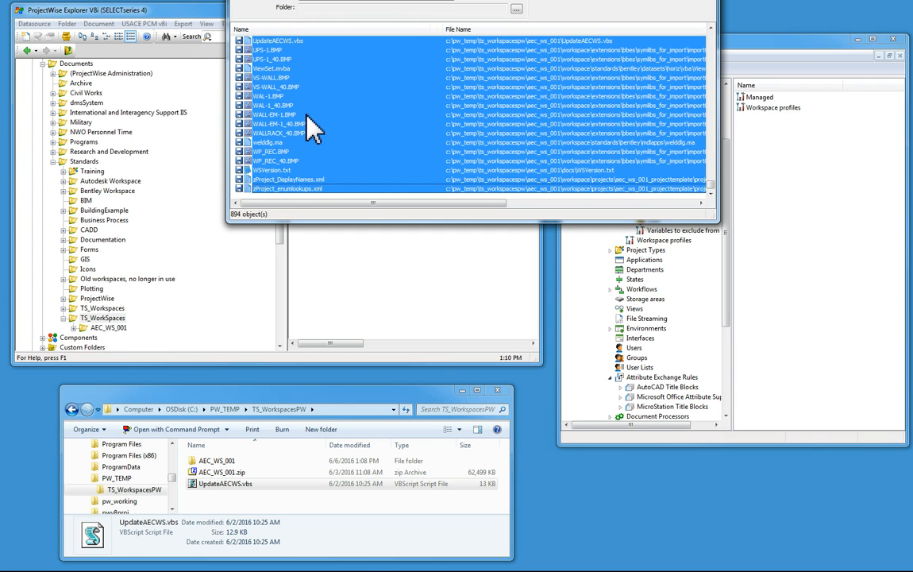
right_click(308, 90)
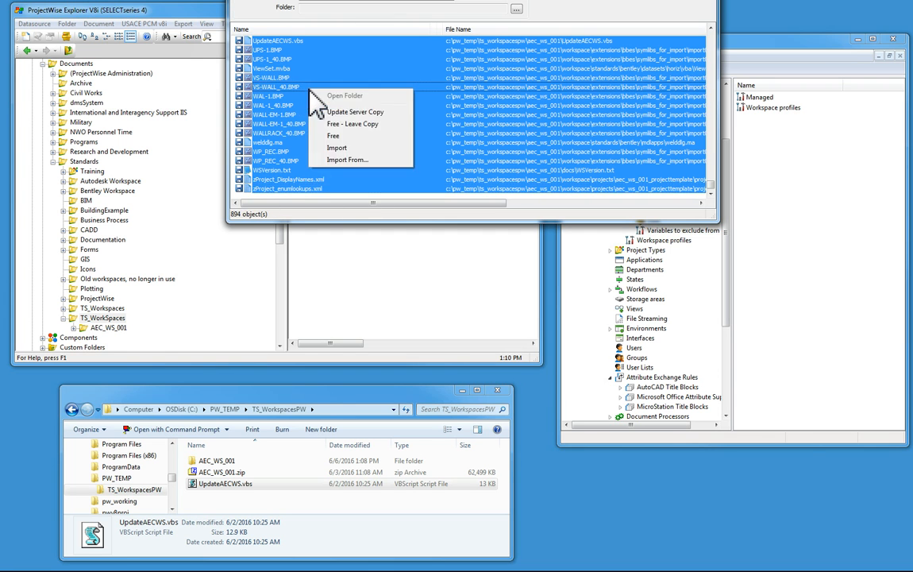
left_click(352, 148)
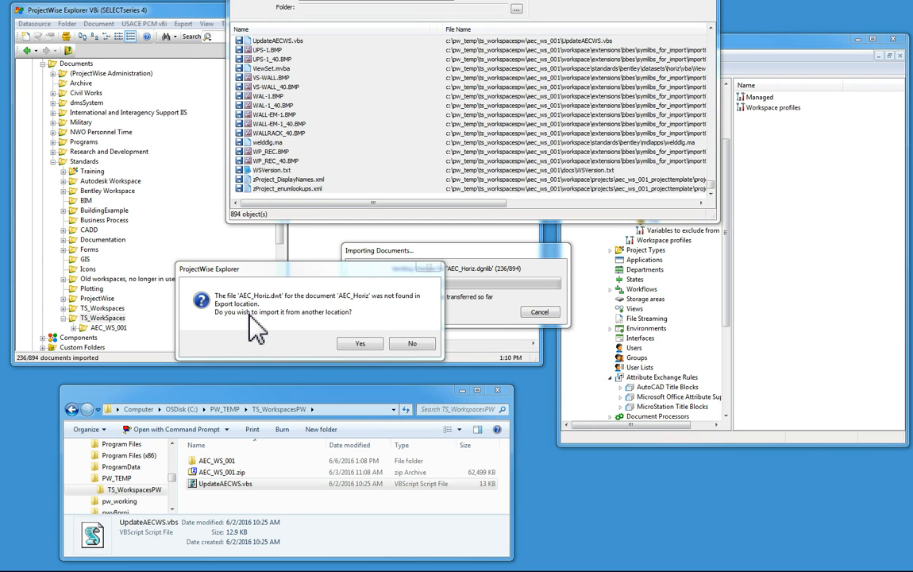
left_click(413, 343)
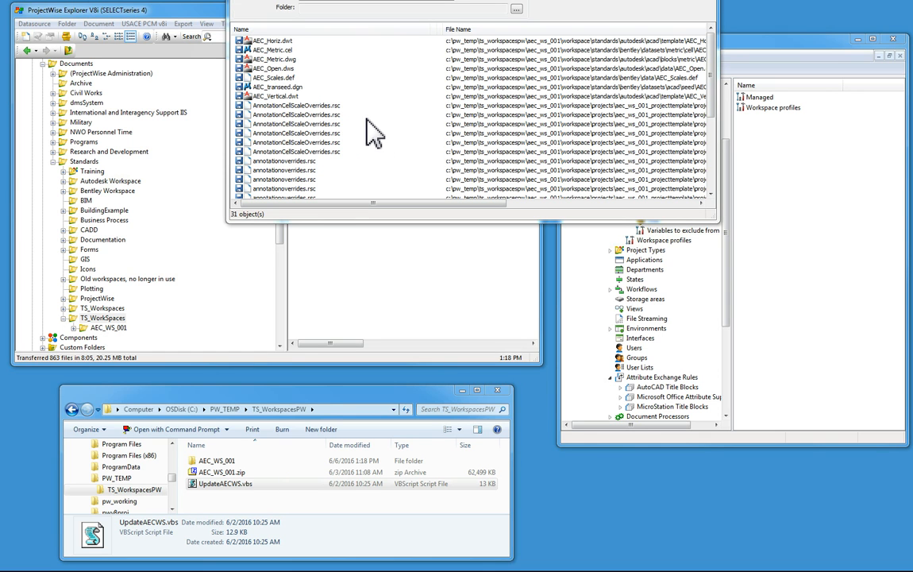
Open the ProjectWise folder containing AEC_Horiz.dwt and free both AEC_Horiz.dwt and AEC_Vertical.dwt, confirming the request
left_click(272, 42)
right_click(271, 42)
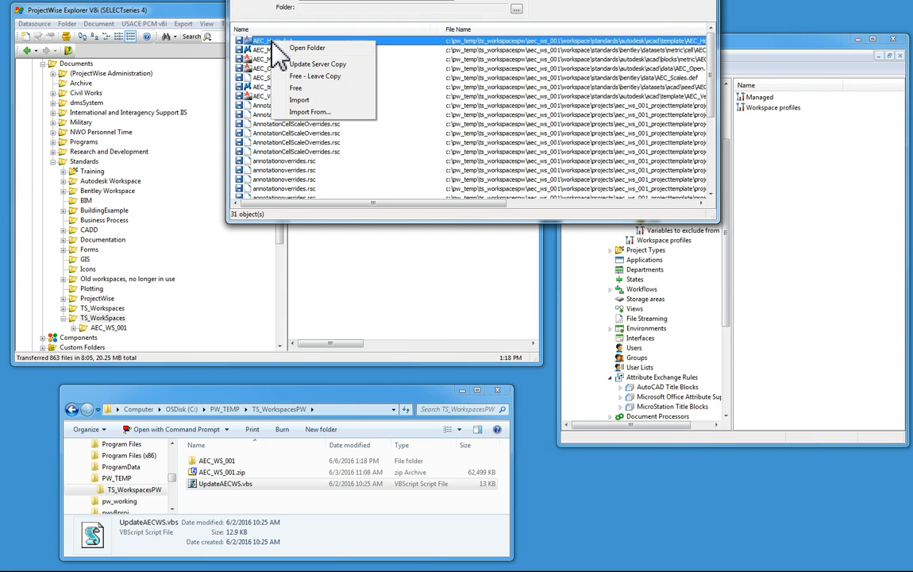
left_click(301, 48)
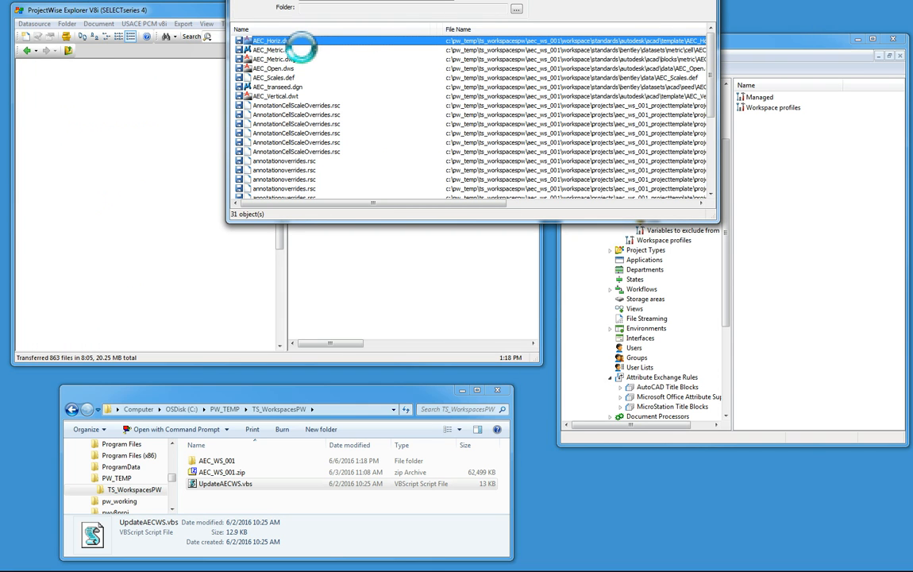
left_click(150, 12)
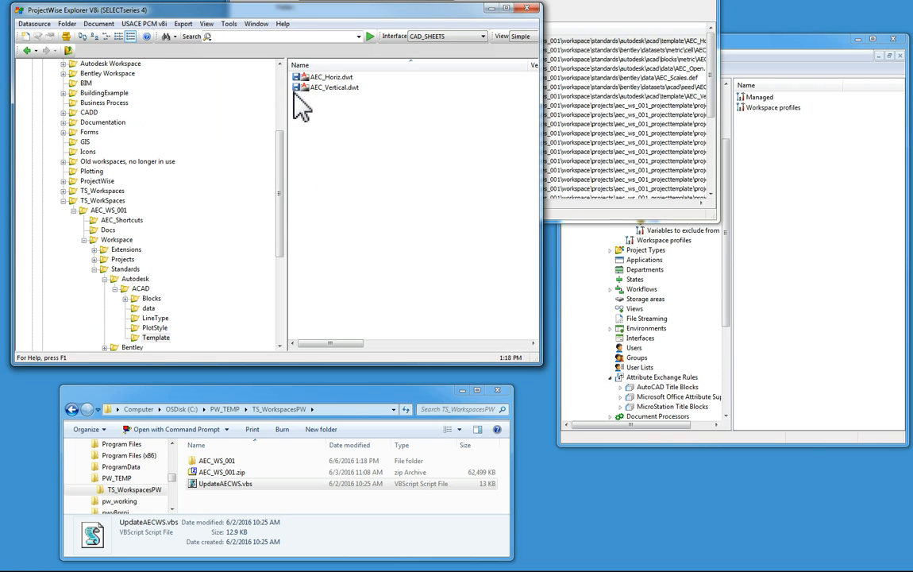
left_click(319, 78)
left_click(323, 88, "shift")
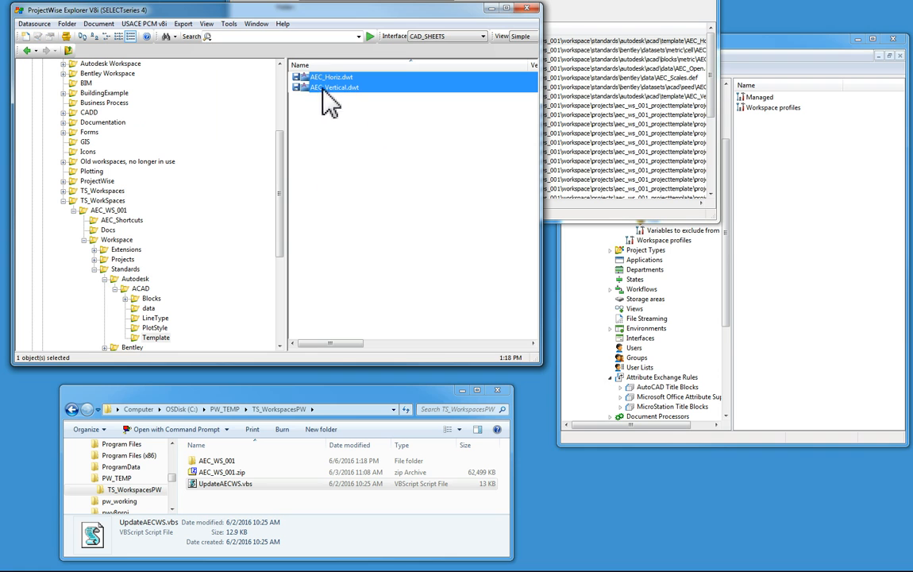
right_click(336, 99)
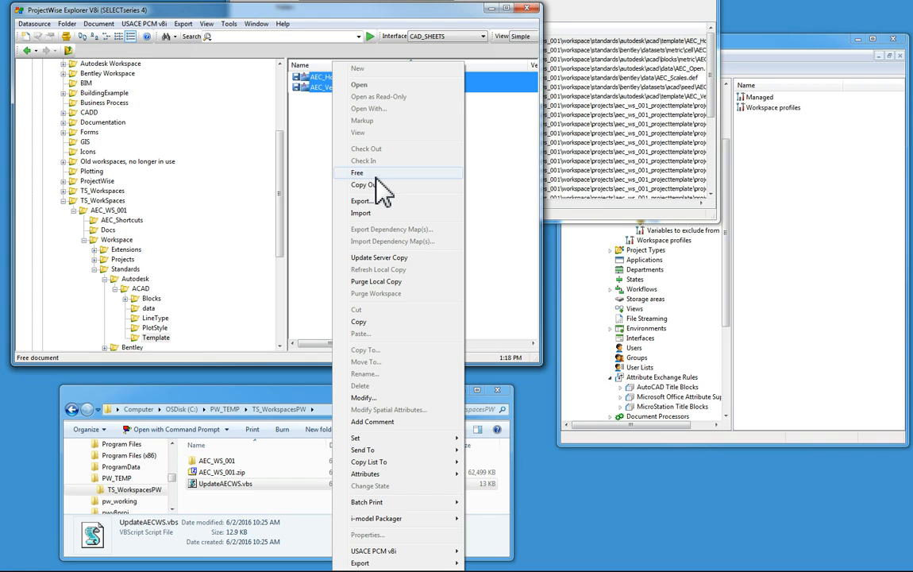
left_click(376, 174)
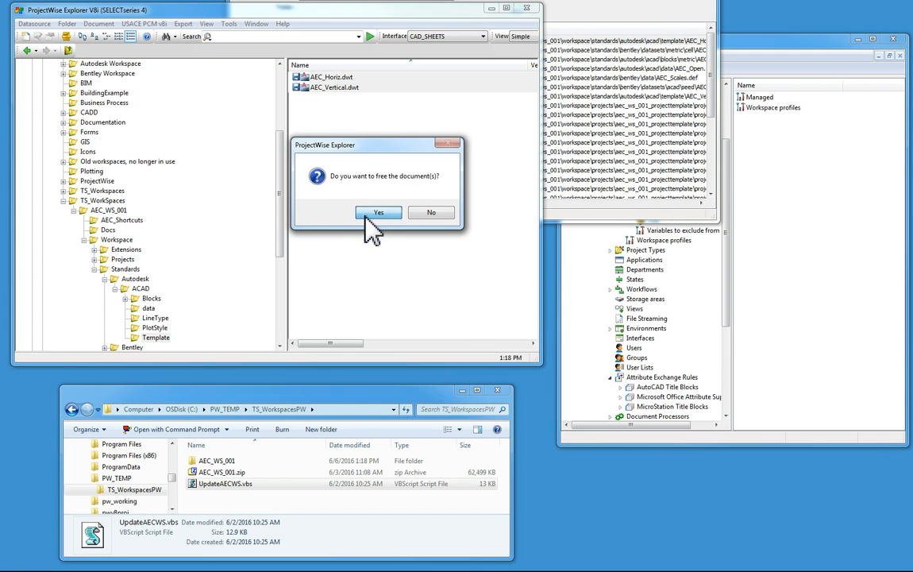
left_click(364, 212)
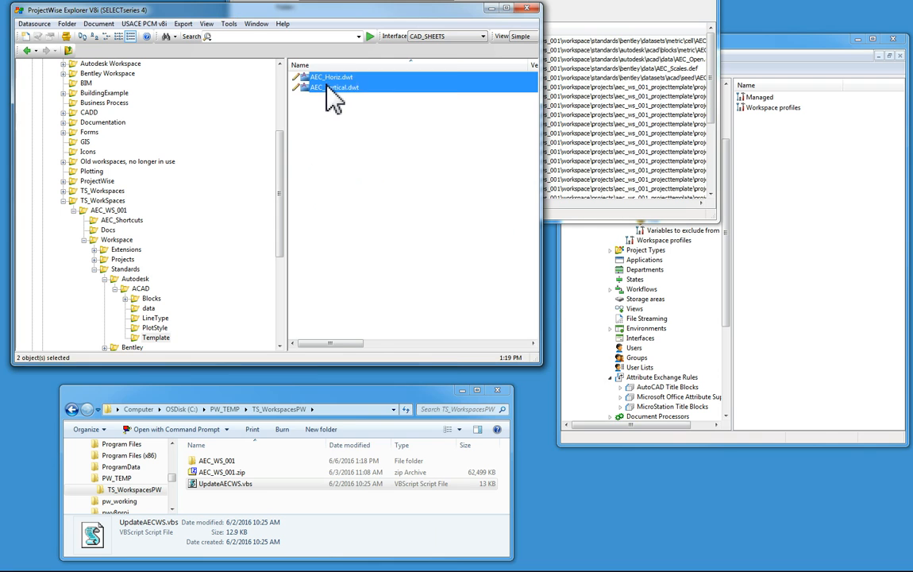
Delete AEC_Horiz.dwt and AEC_Vertical.dwt from the ACAD Template folder and confirm the deletion
right_click(332, 97)
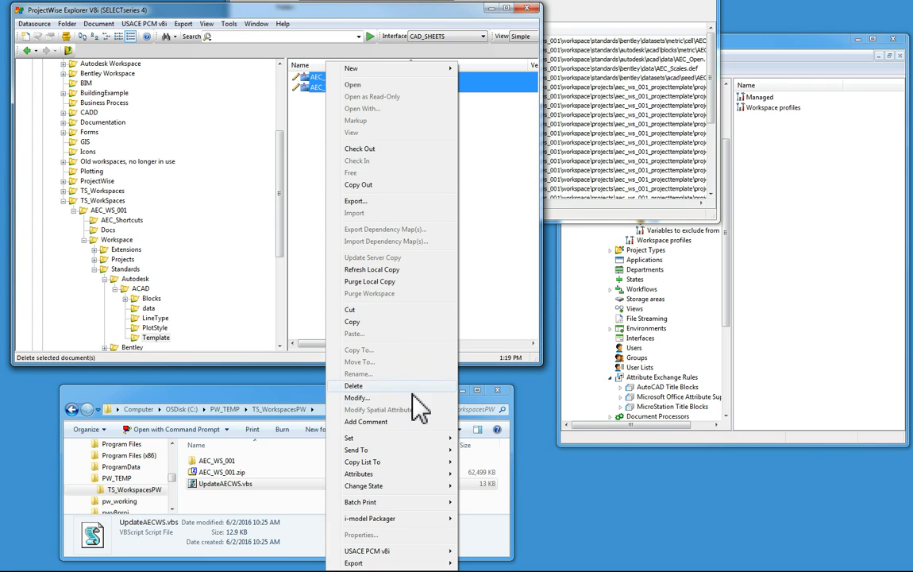
left_click(381, 316)
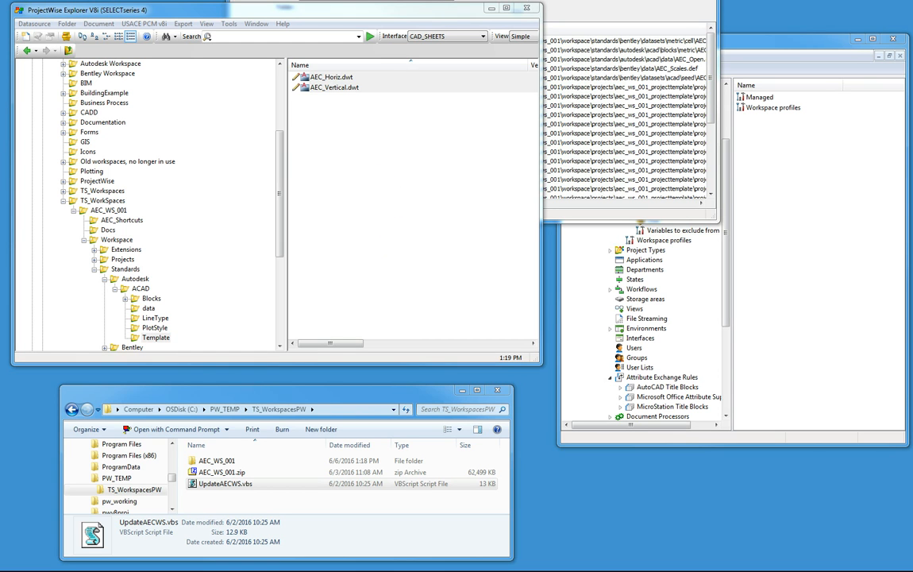
left_click_drag(665, 0, 474, 129)
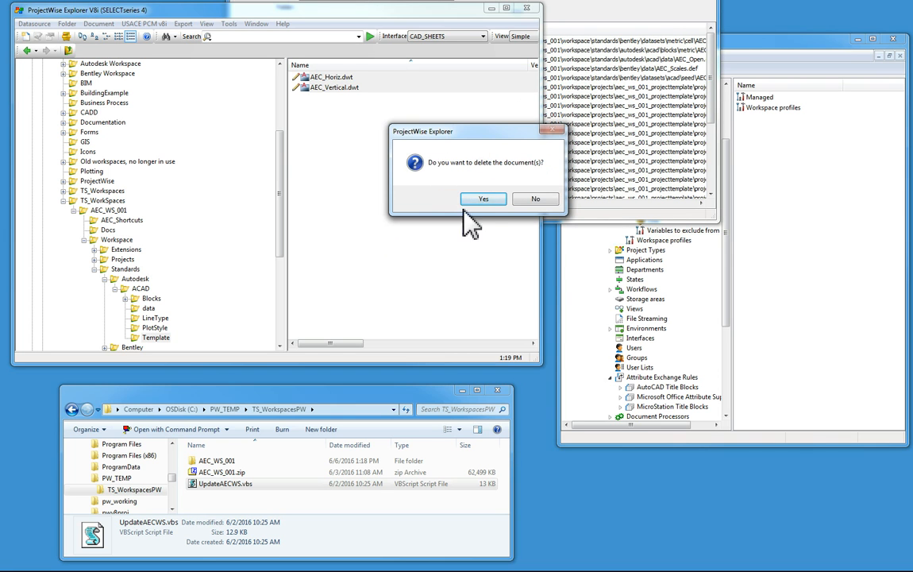
left_click(497, 200)
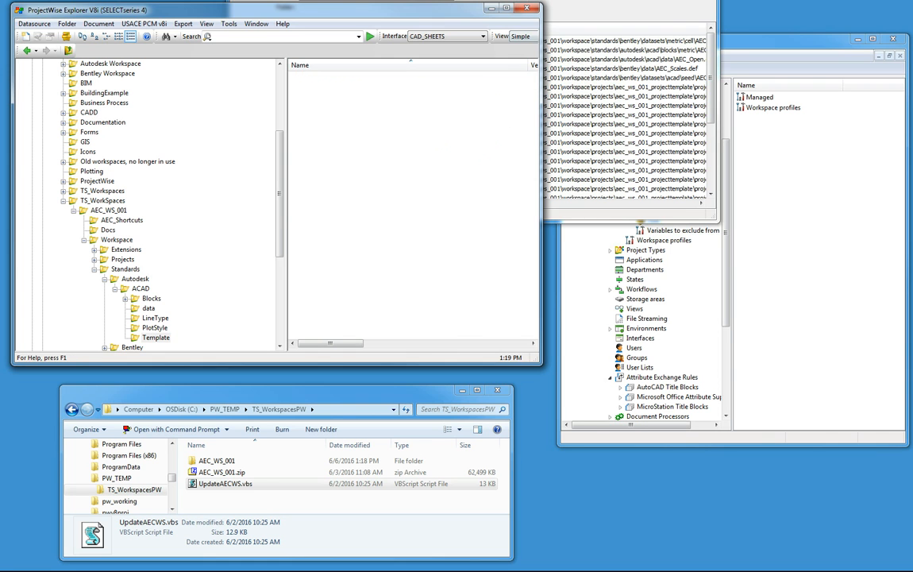
Return to the exported documents list, then free and delete AEC_Scales.def in the Bentley data folder
left_click(627, 8)
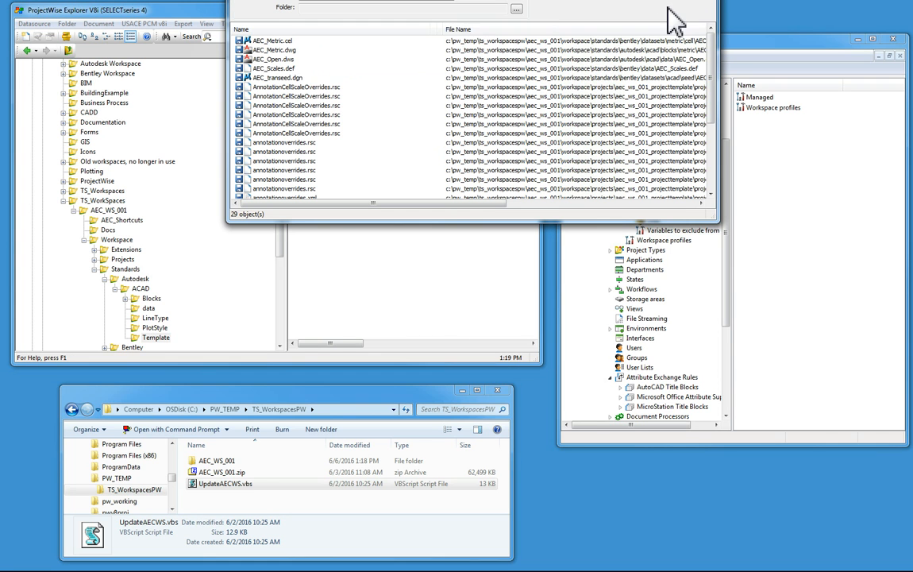
left_click(262, 41)
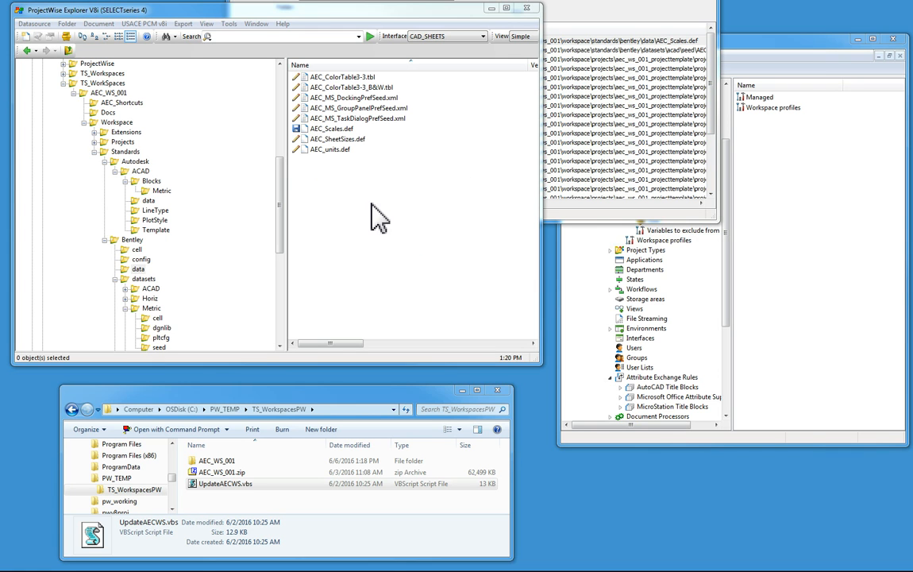
right_click(324, 129)
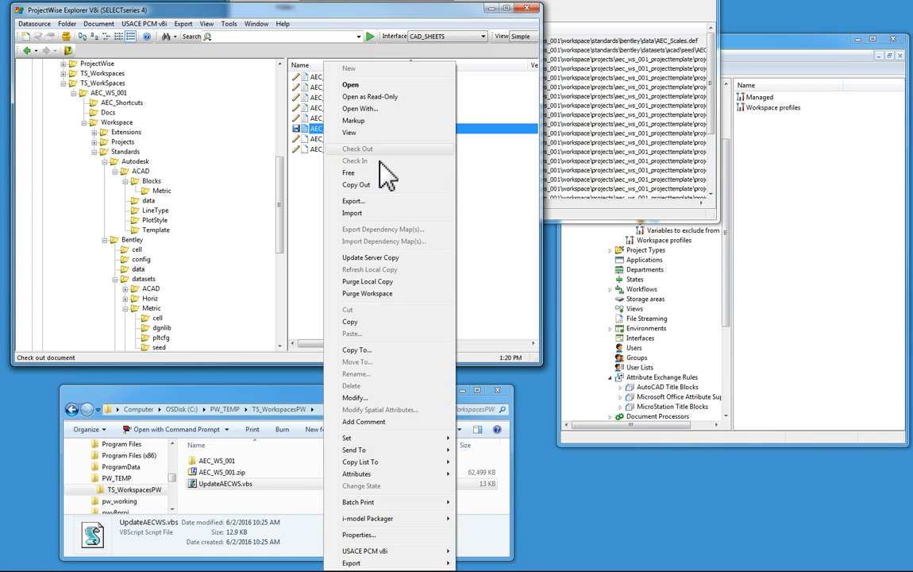
left_click(349, 172)
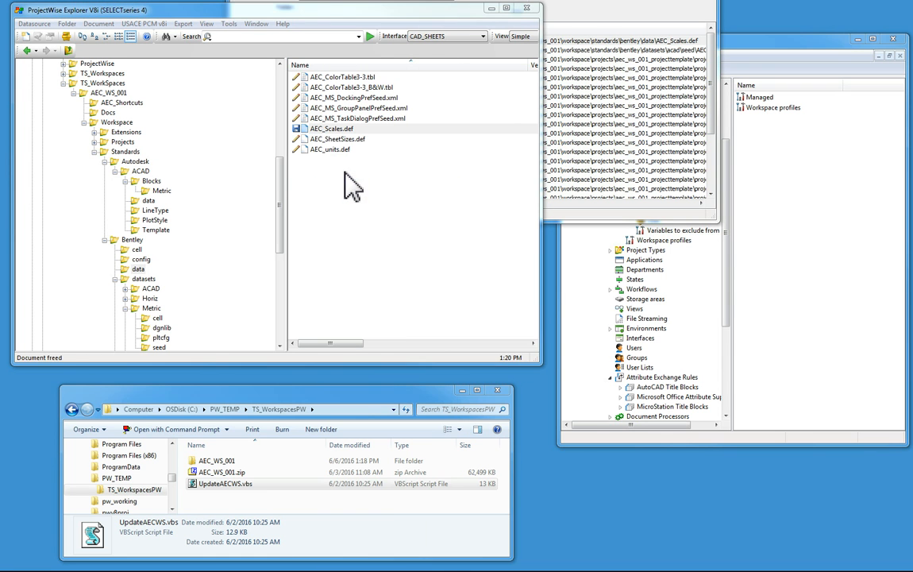
right_click(320, 129)
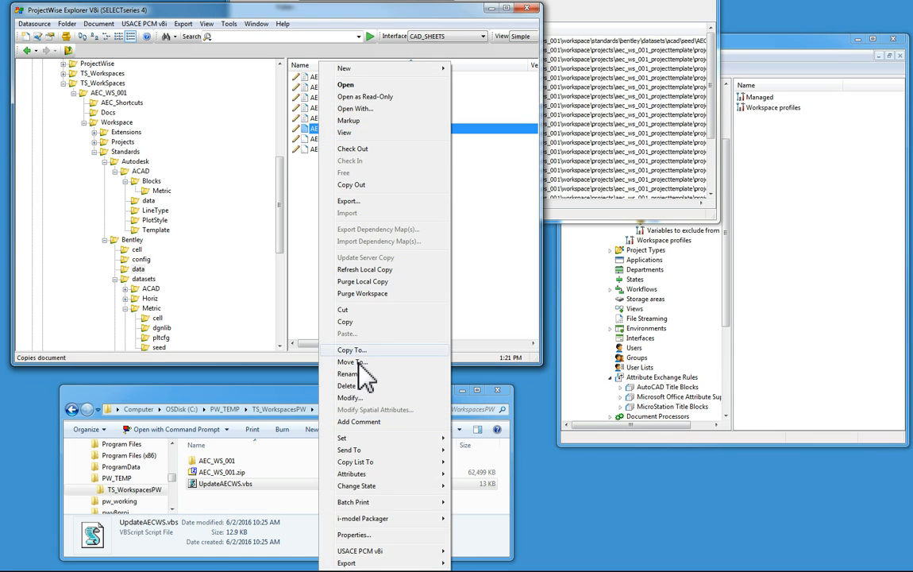
left_click(349, 385)
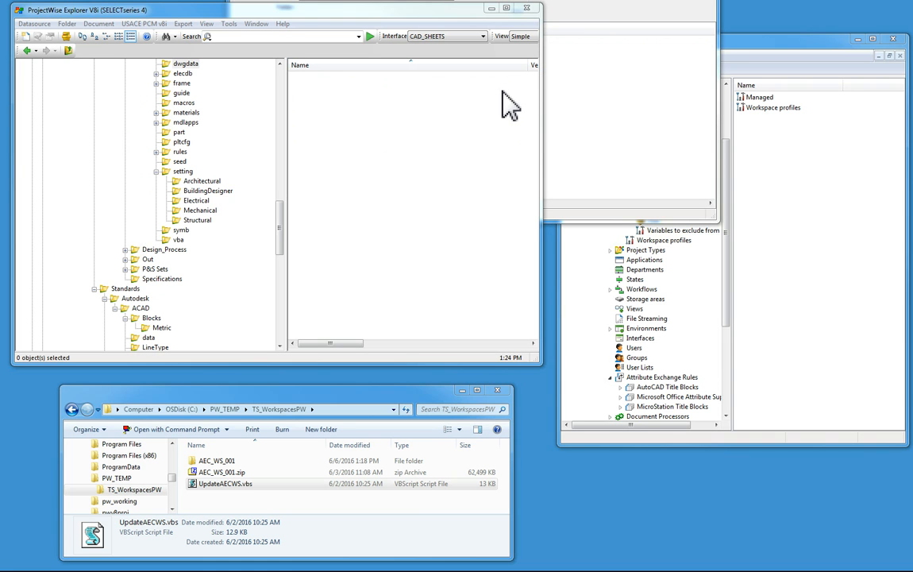
Close the exported documents list and start a managed workspace import in ProjectWise Administrator, choosing to import data from the file system
left_click(586, 92)
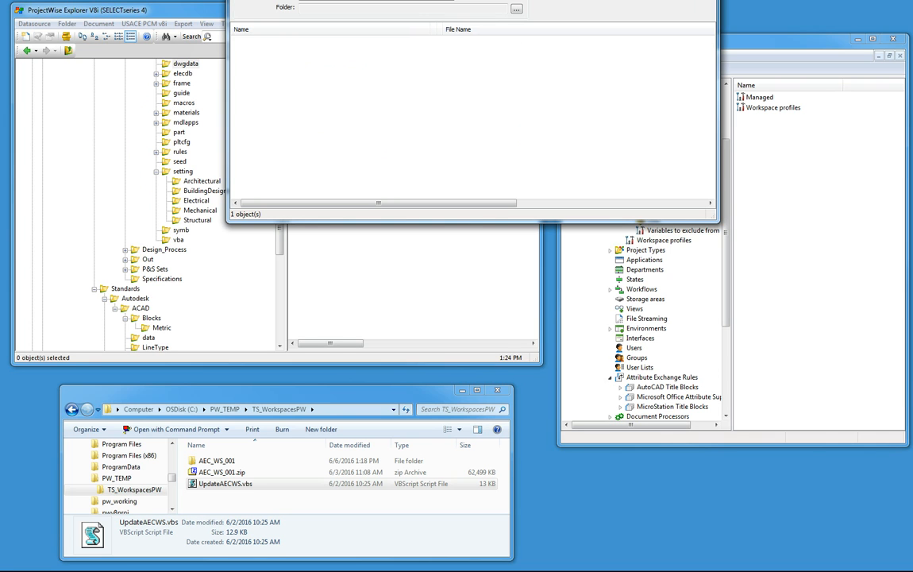
left_click(704, 0)
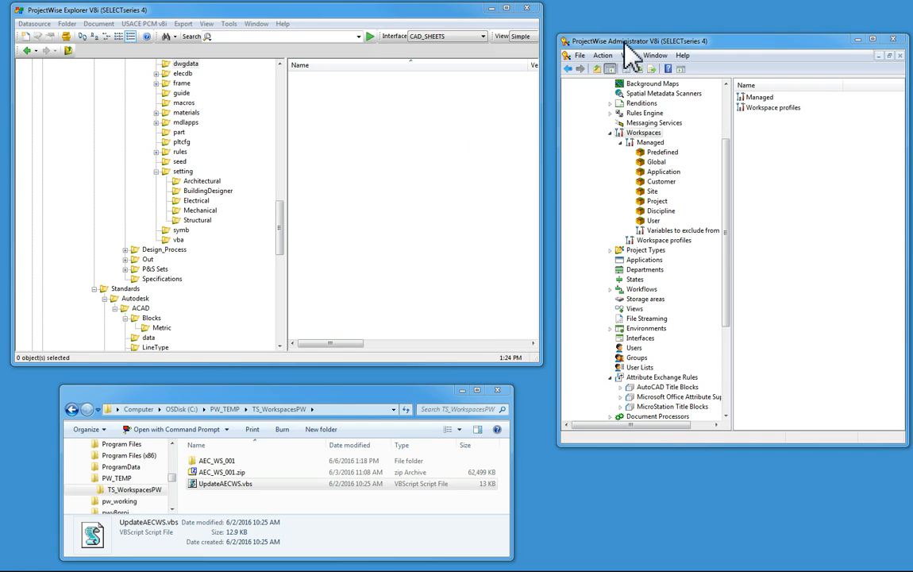
left_click(656, 144)
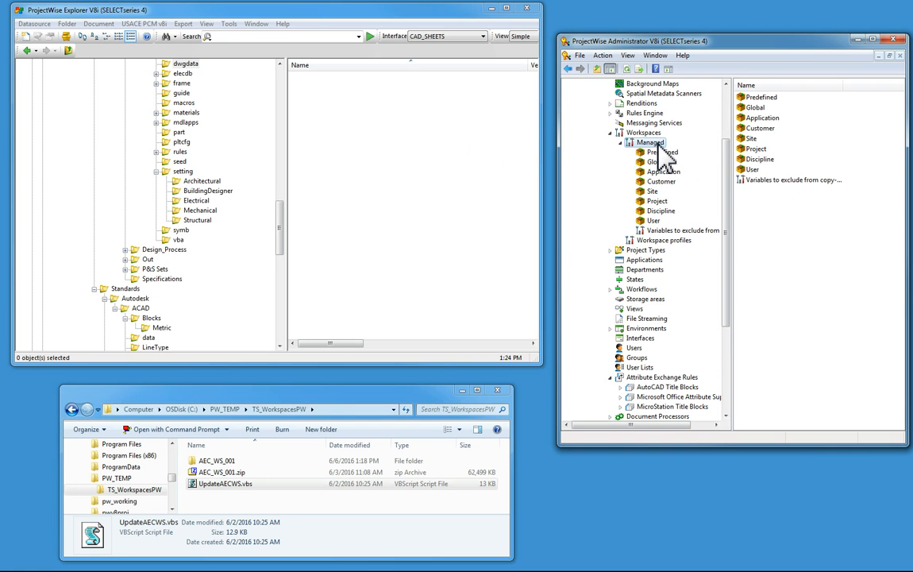
right_click(659, 145)
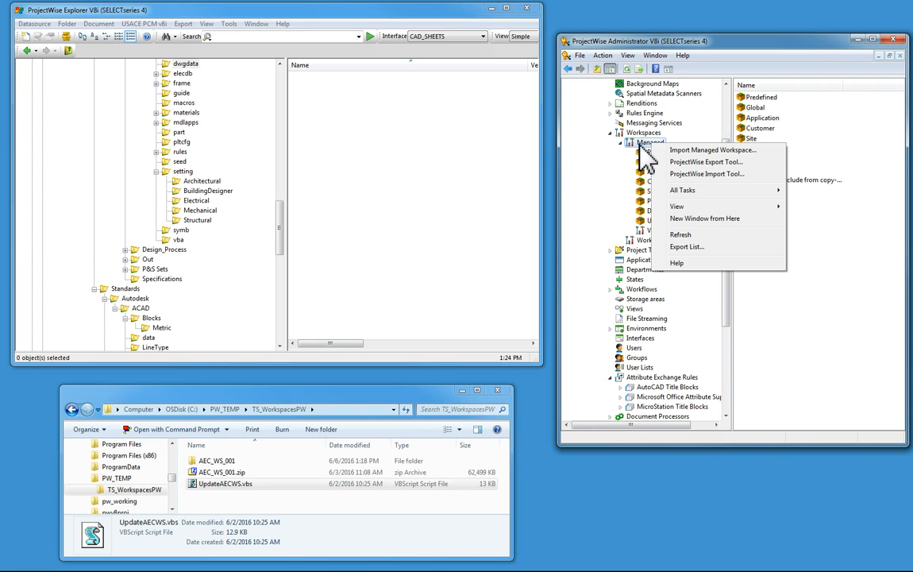
mouse_move(679, 190)
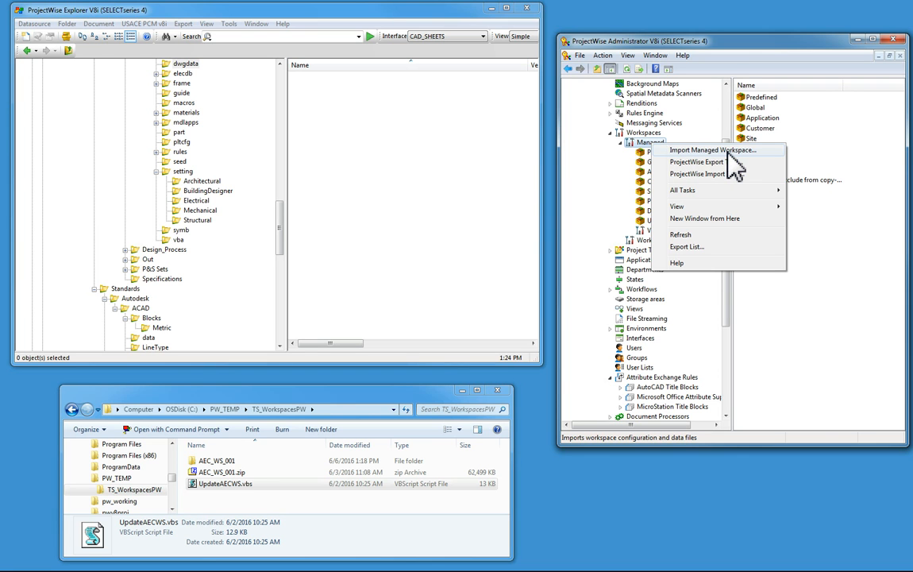
left_click(728, 152)
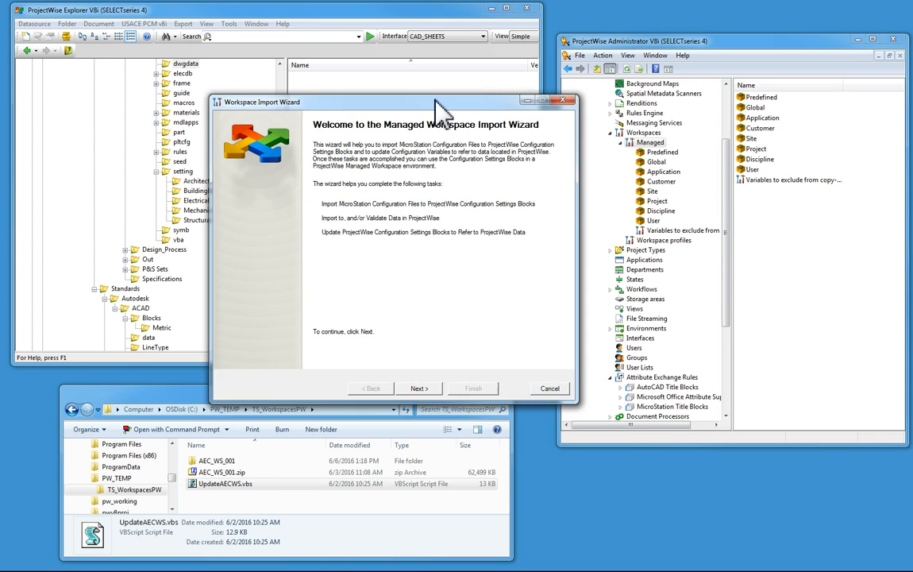
left_click(513, 333)
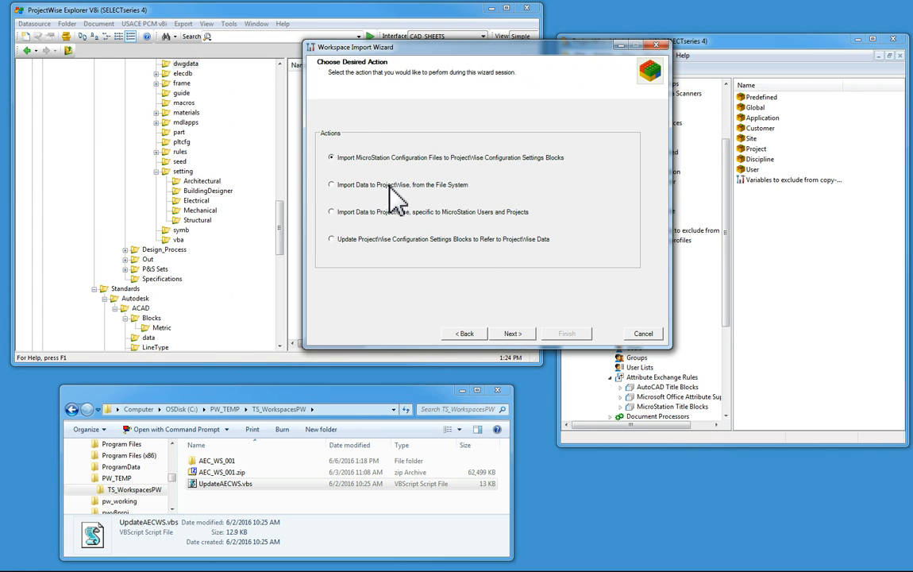
left_click(513, 333)
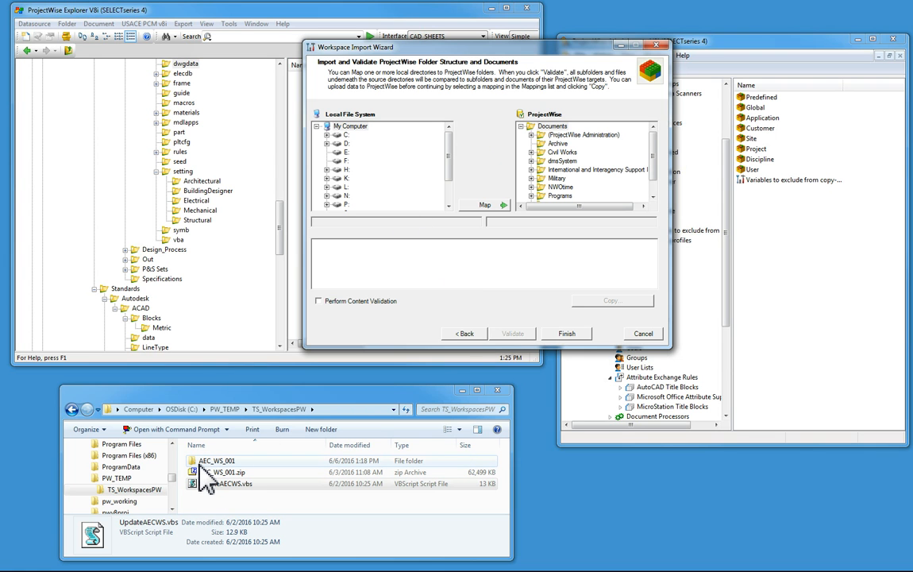
Select C:\PW_TEMP\TS_WorkspacesPW\AEC_WS_001 as the local source folder for the import
double_click(333, 135)
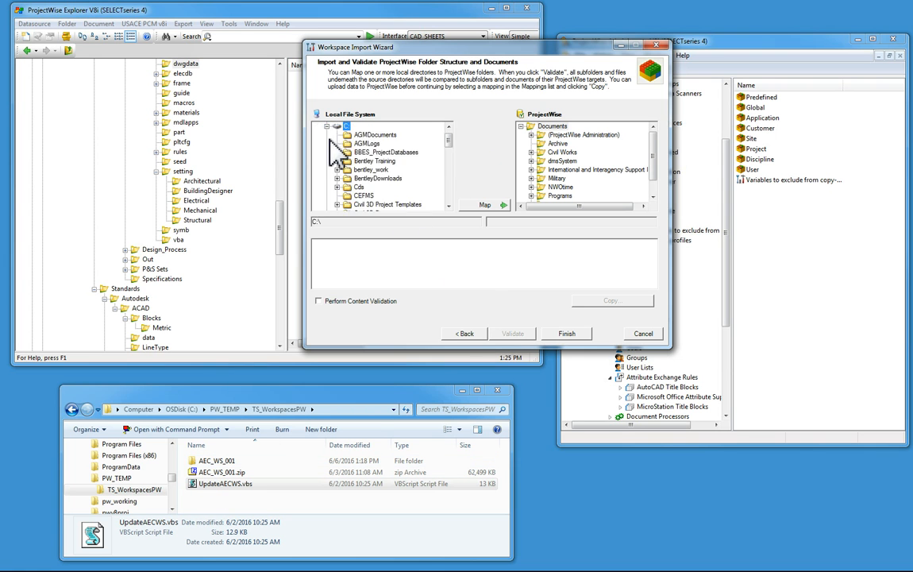
scroll(459, 163, "down", 10)
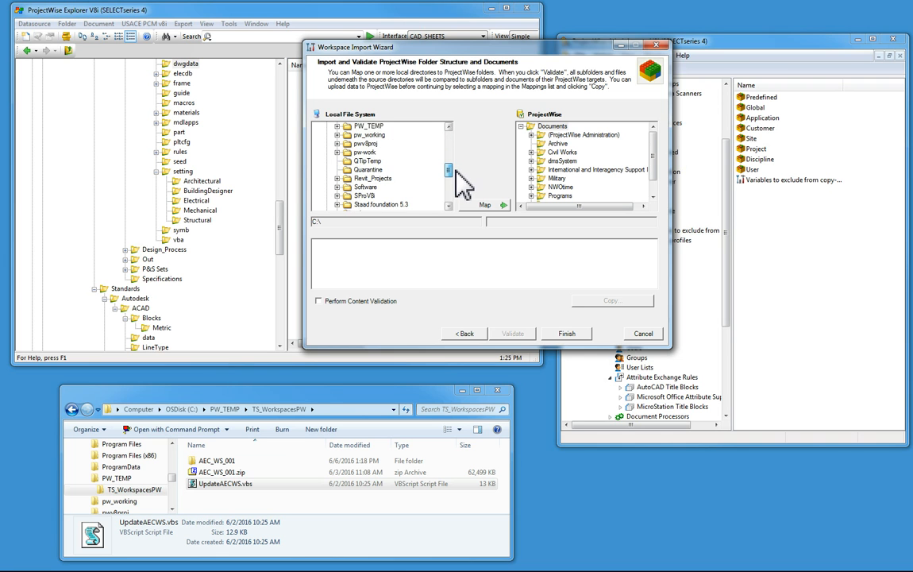
scroll(459, 186, "up", 3)
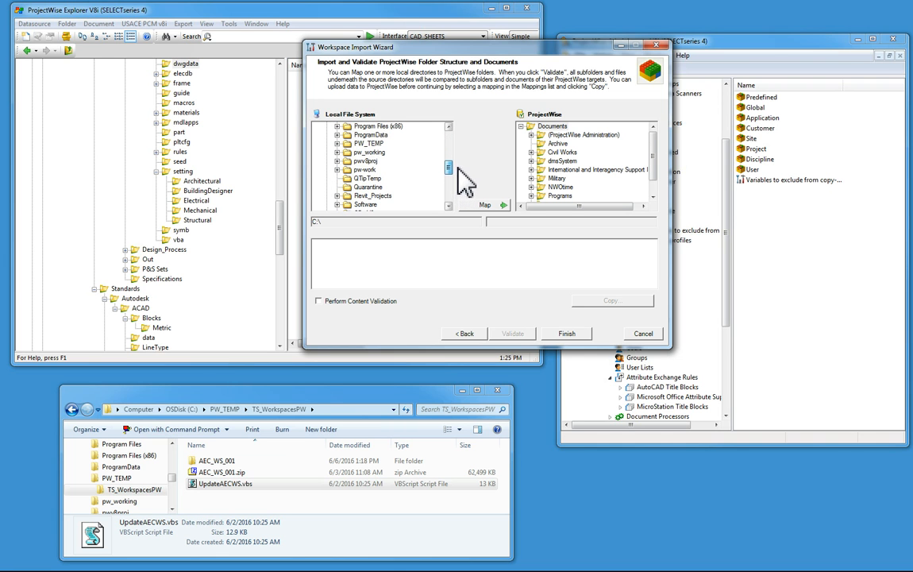
double_click(338, 143)
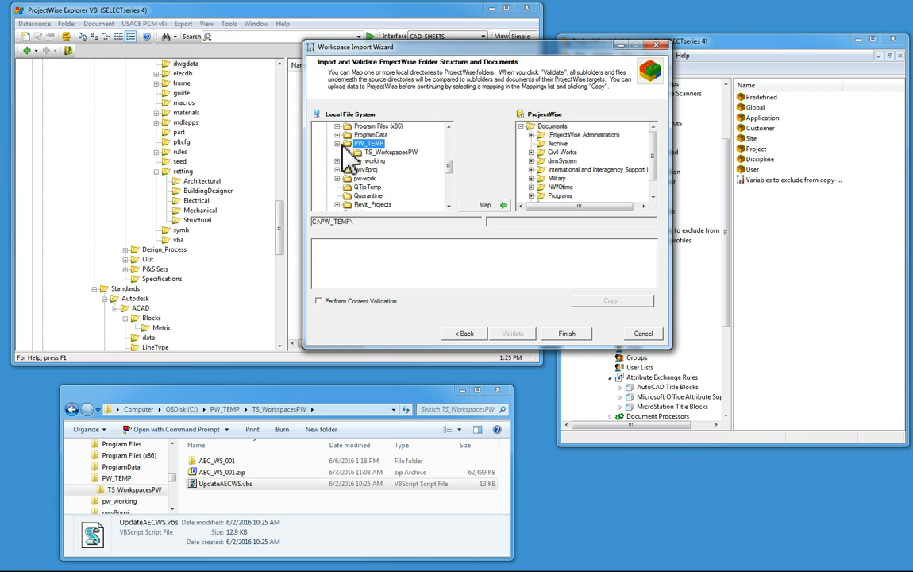
left_click(348, 152)
left_click(388, 161)
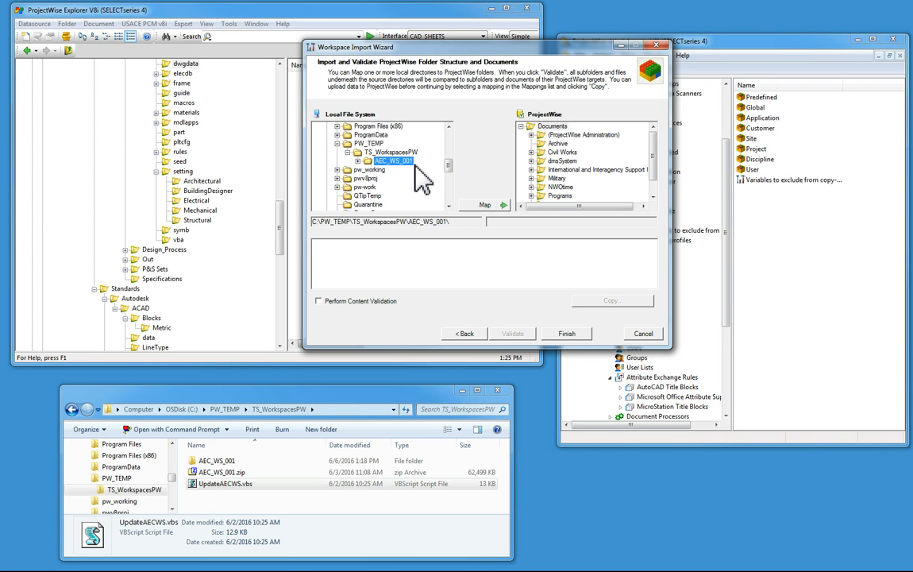
Map the local source folder to the AEC_WS_001 folder under Standards > TS_Workspaces in ProjectWise
left_click_drag(657, 160, 663, 180)
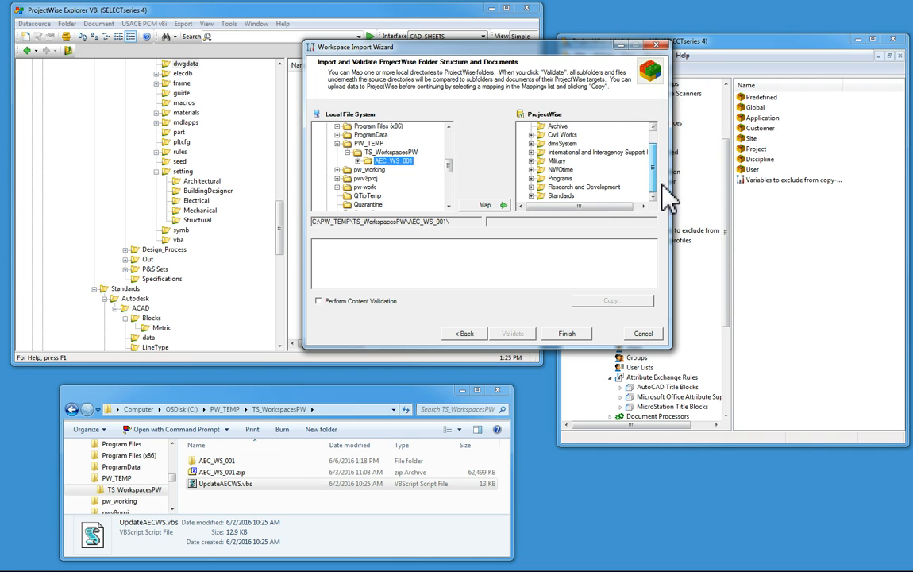
left_click(531, 196)
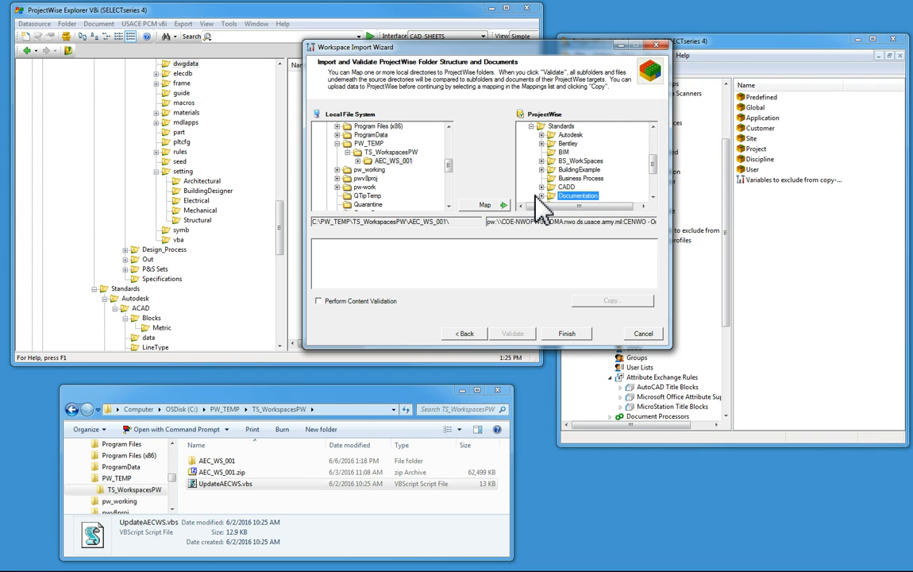
left_click(656, 184)
double_click(565, 195)
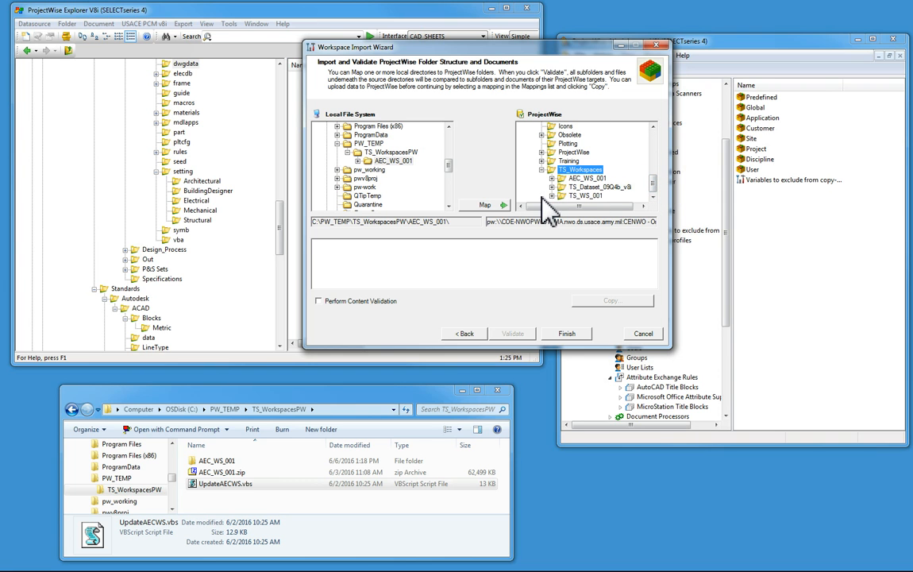
left_click(587, 177)
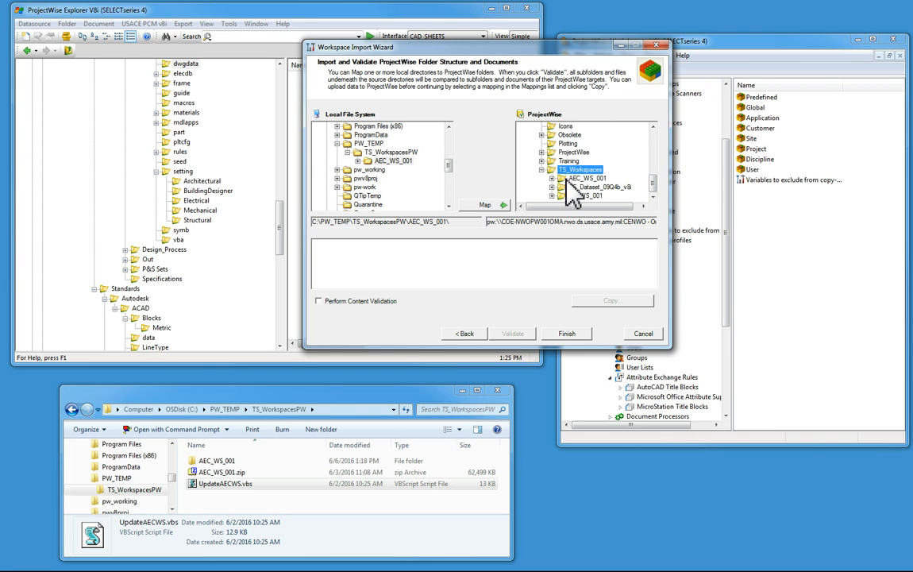
left_click(486, 205)
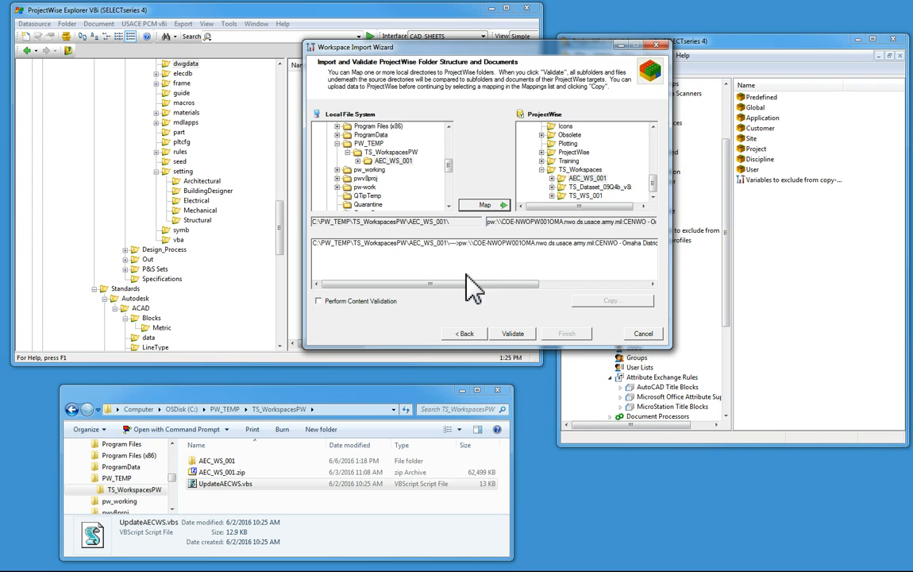
Validate the AEC_WS_001 folder mapping with content validation enabled, and expand the Workspace branch of the comparison to review its subfolders
left_click(319, 301)
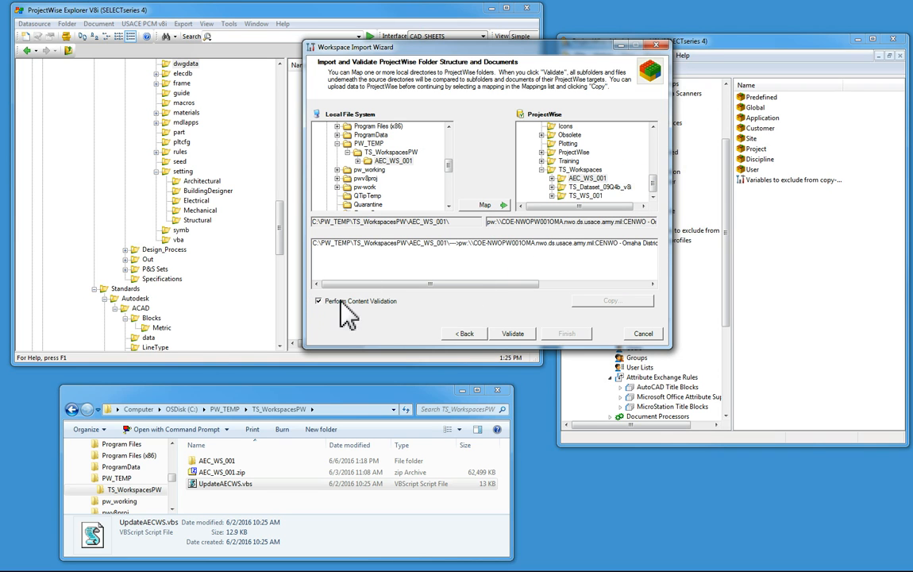
left_click(514, 333)
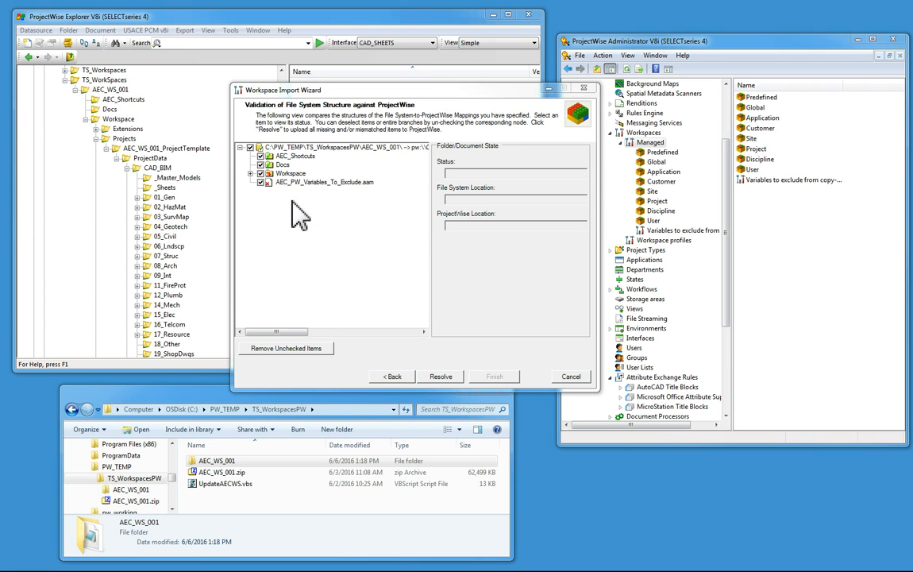
left_click(251, 173)
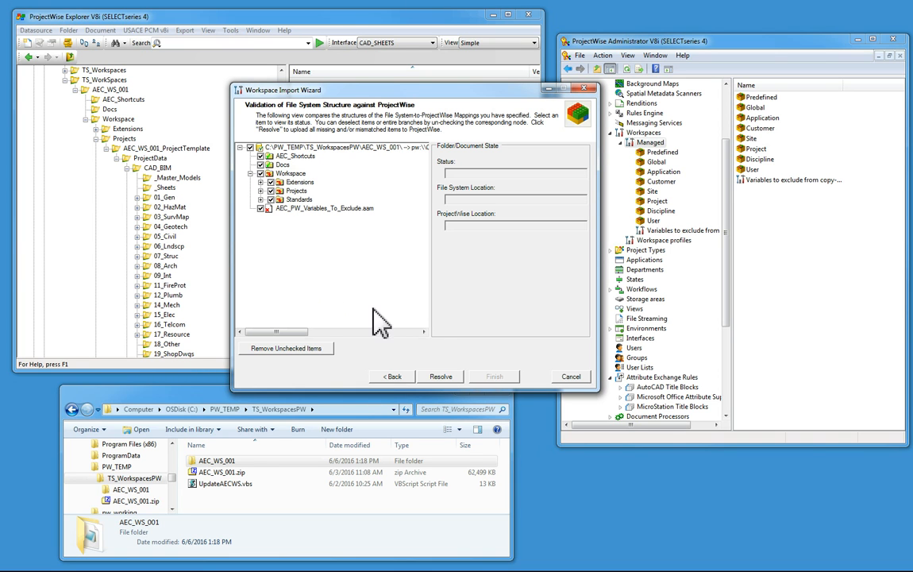
Resolve the missing and mismatched items by uploading them to ProjectWise, and finish the Workspace Import Wizard
left_click(443, 381)
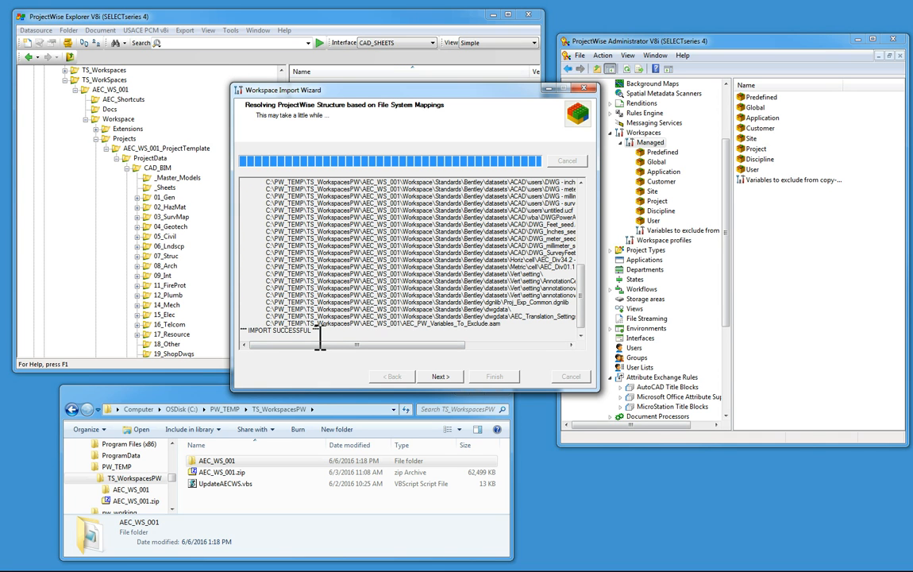
left_click(450, 376)
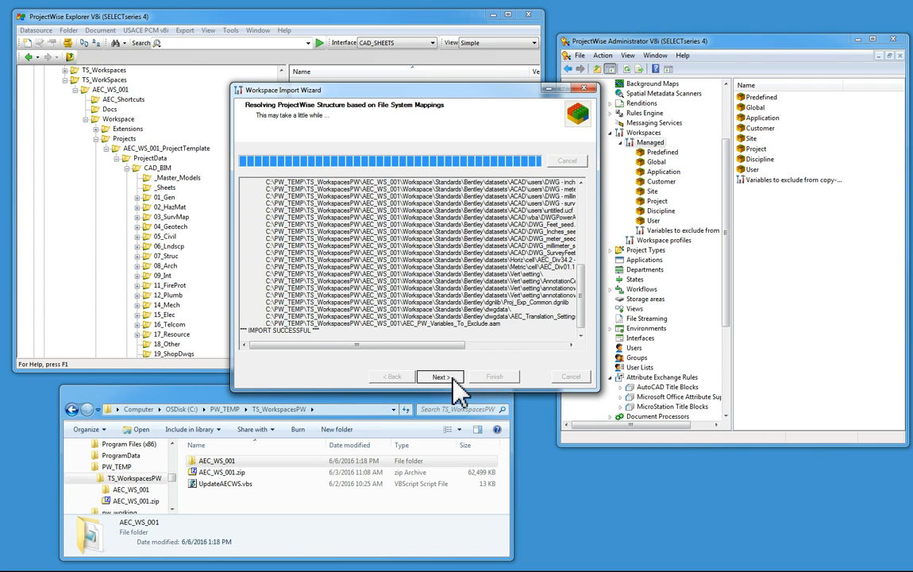
left_click(508, 376)
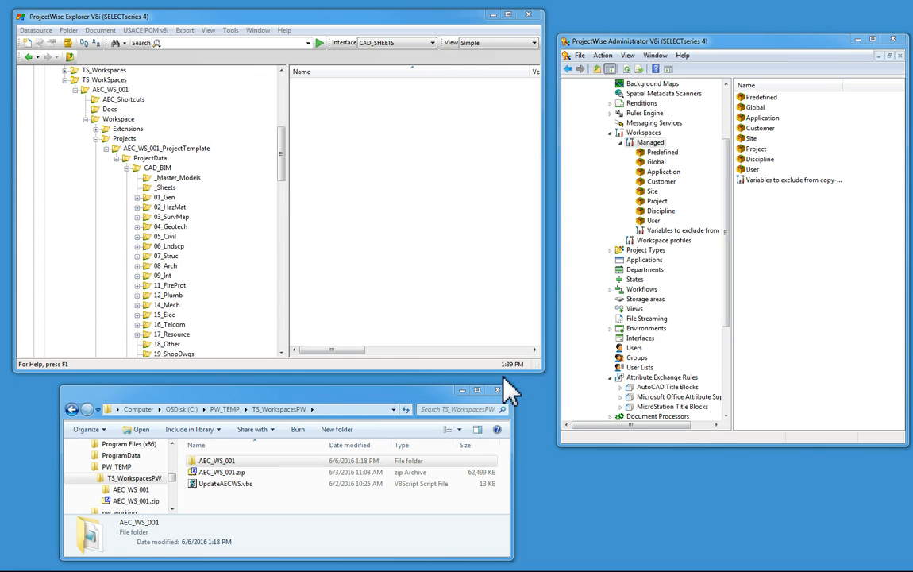